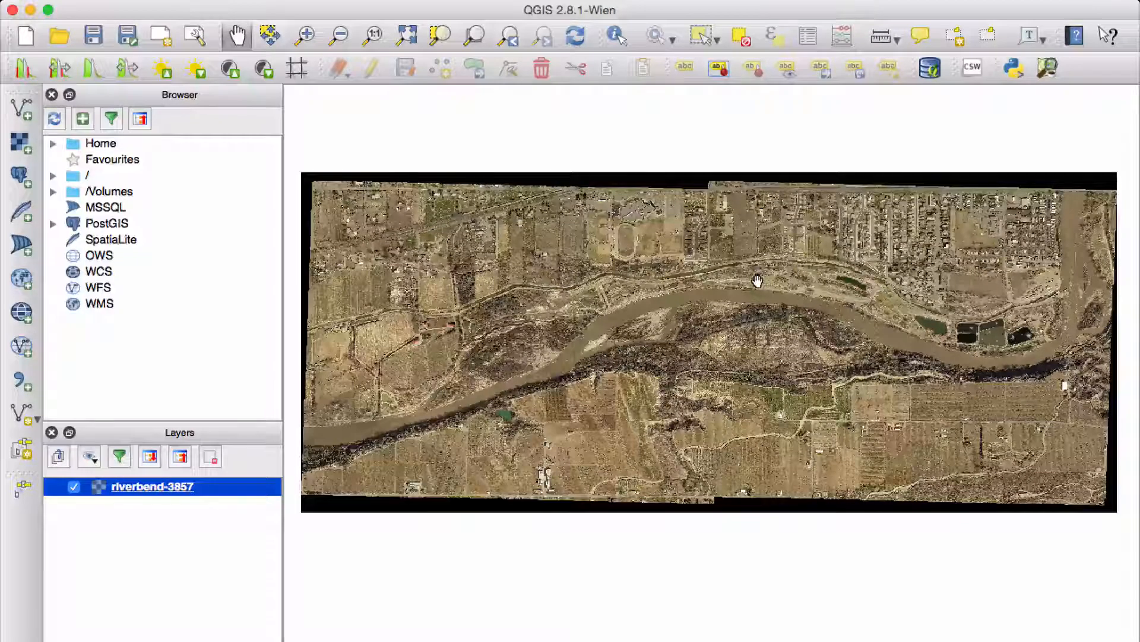
Step: Inspect the riverbend-3857 aerial imagery up close along the river and the houses north of it
scroll(665, 298, "up", 5)
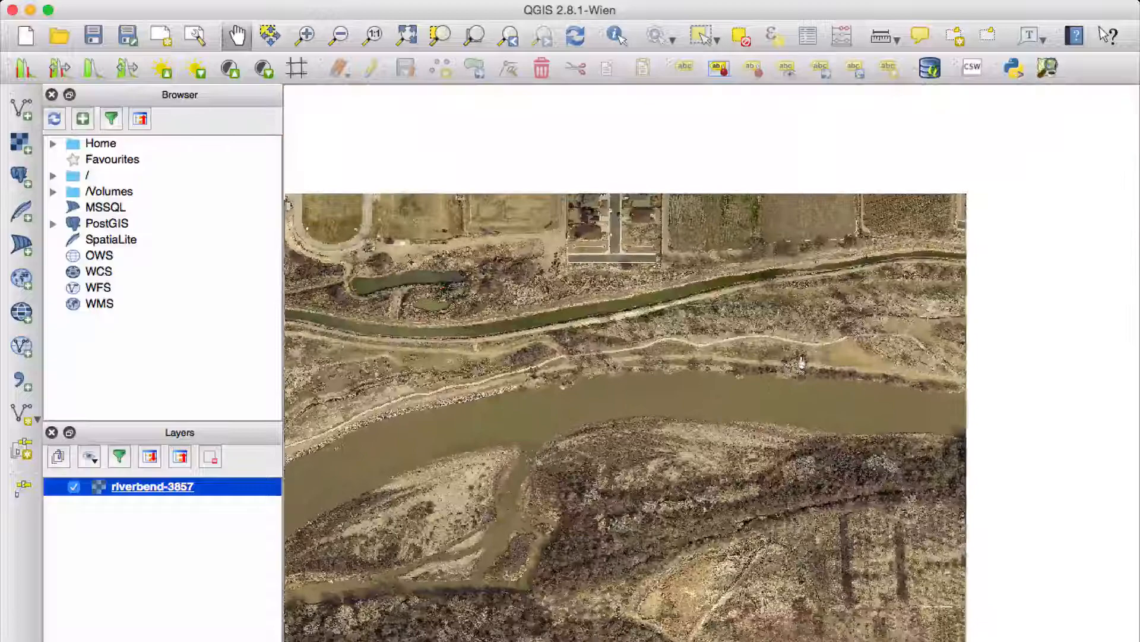
left_click_drag(802, 362, 673, 418)
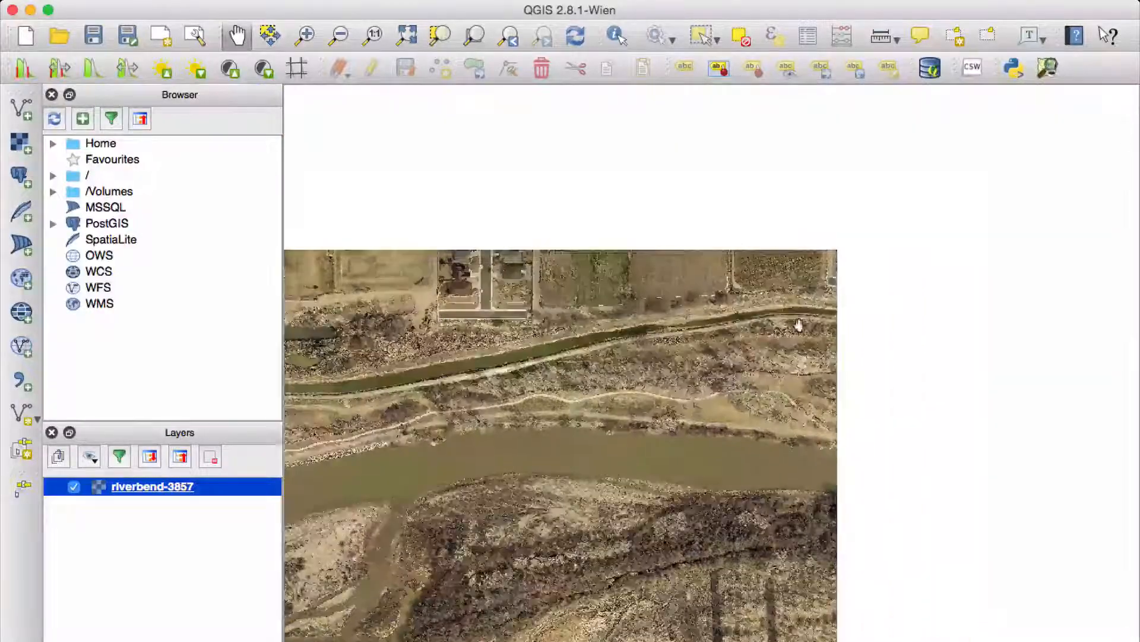
scroll(879, 267, "up", 3)
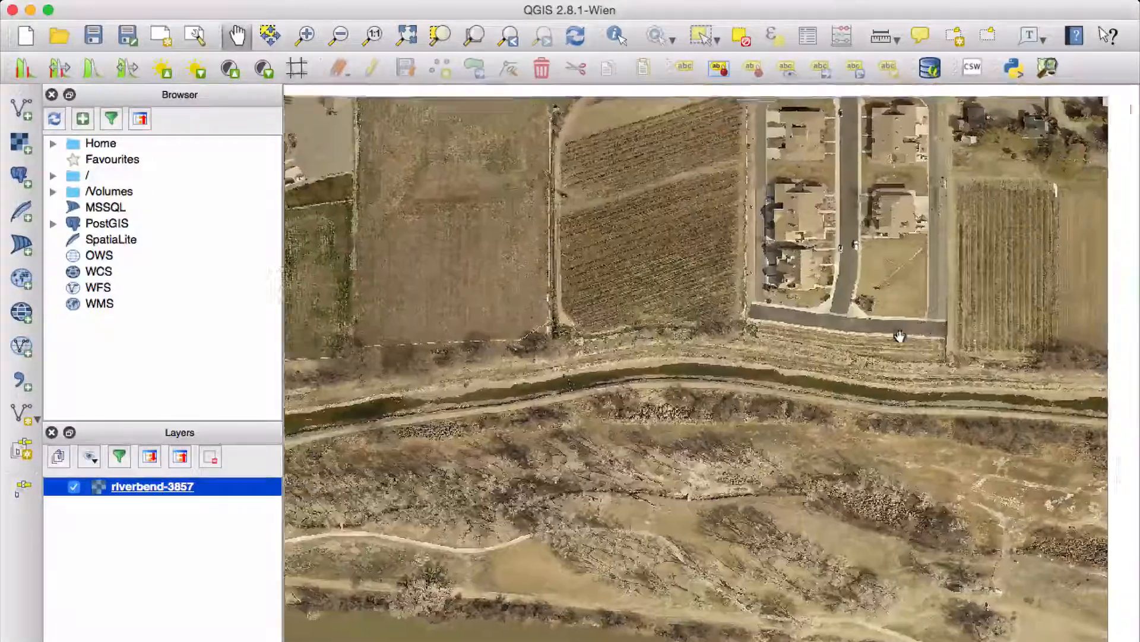
scroll(677, 412, "down", 2)
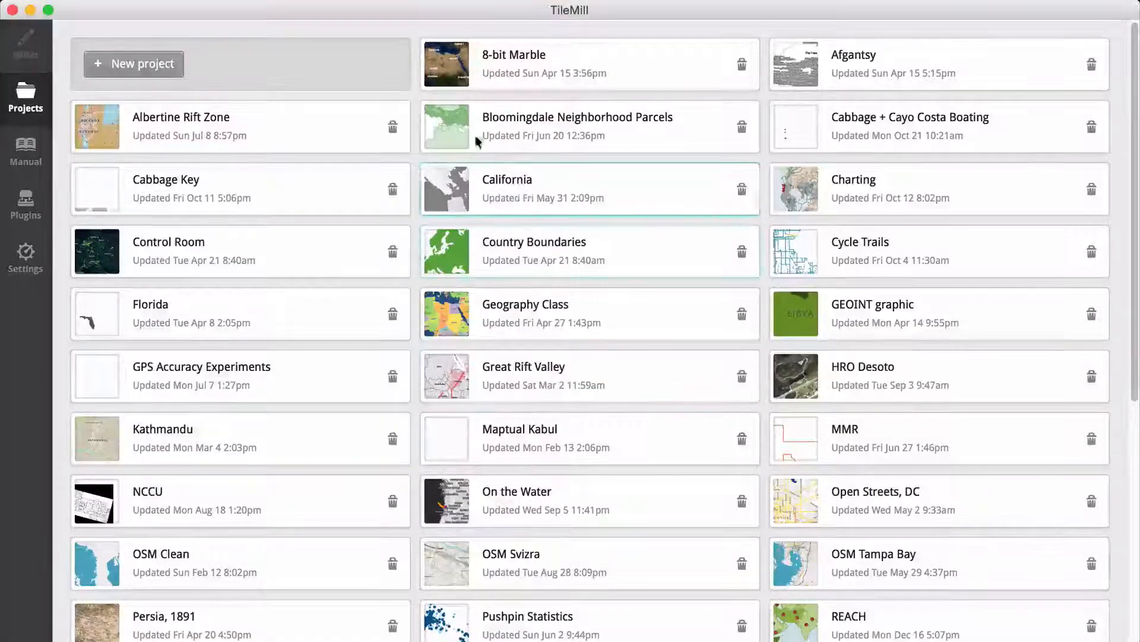
Step: In TileMill, create a project with filename riverbend-park, name Riverbend Park and image format jpeg (85%)
left_click(162, 70)
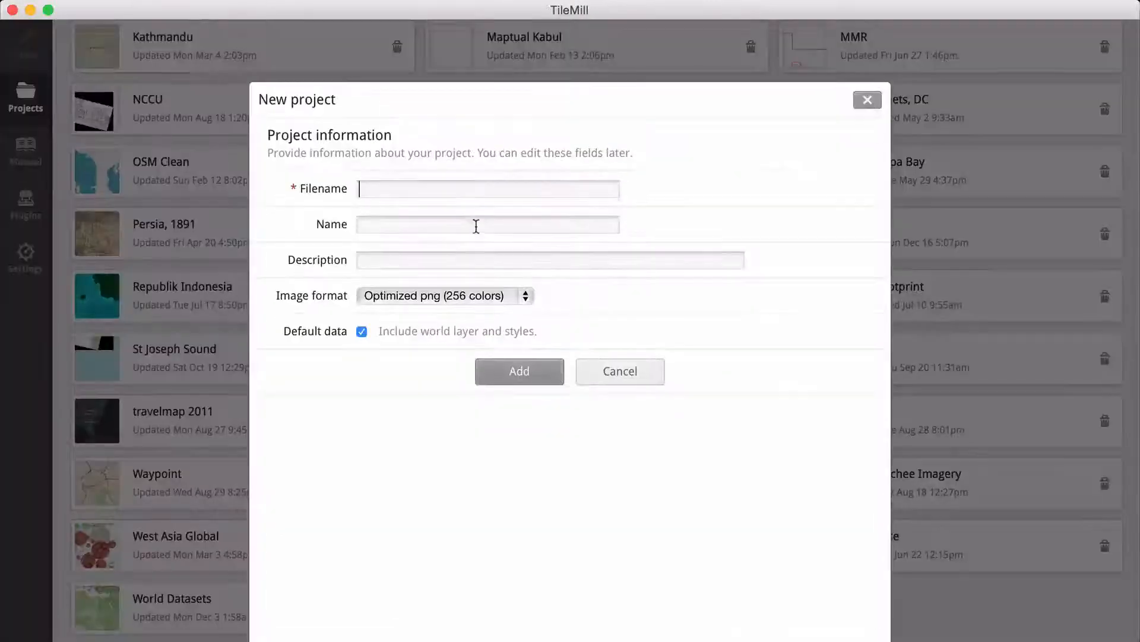
type("riverbend-park")
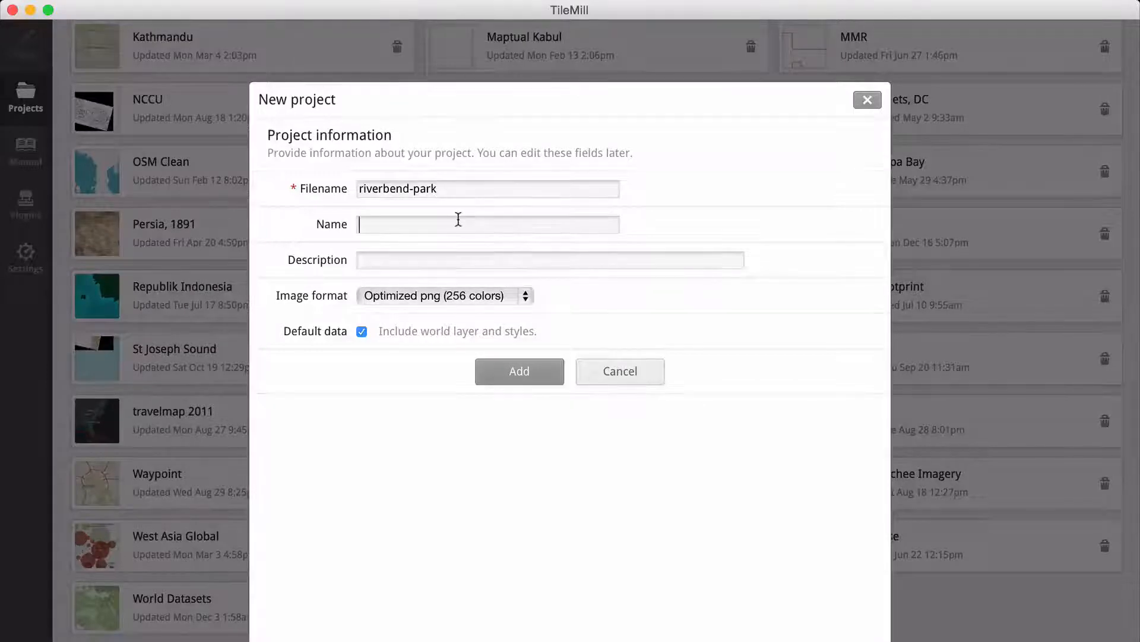
type("Riverben")
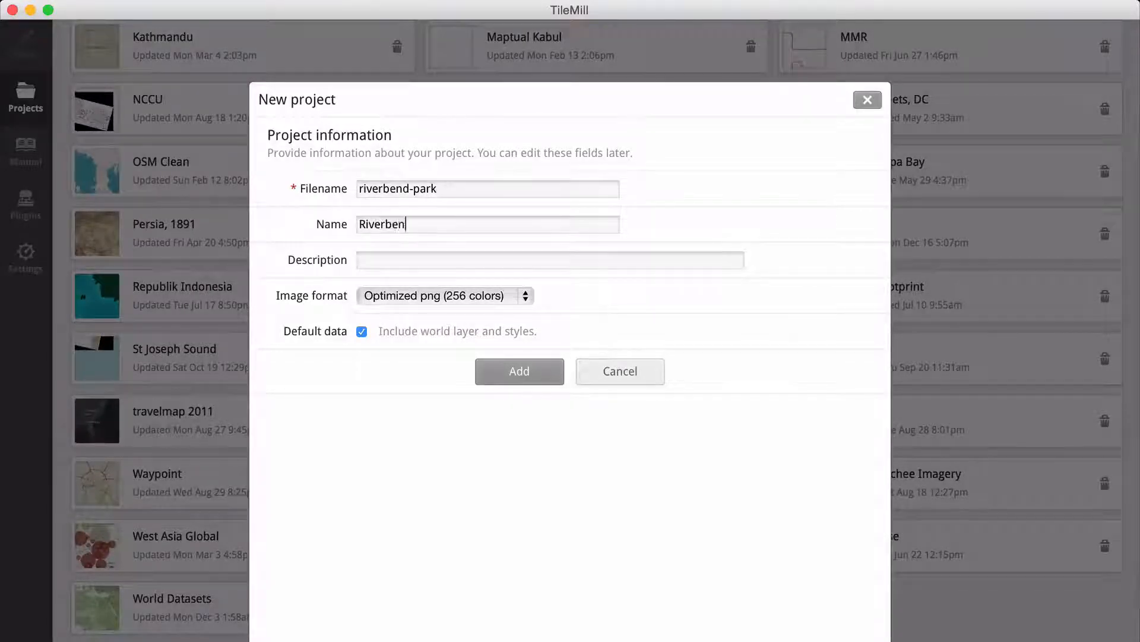
type("d Park")
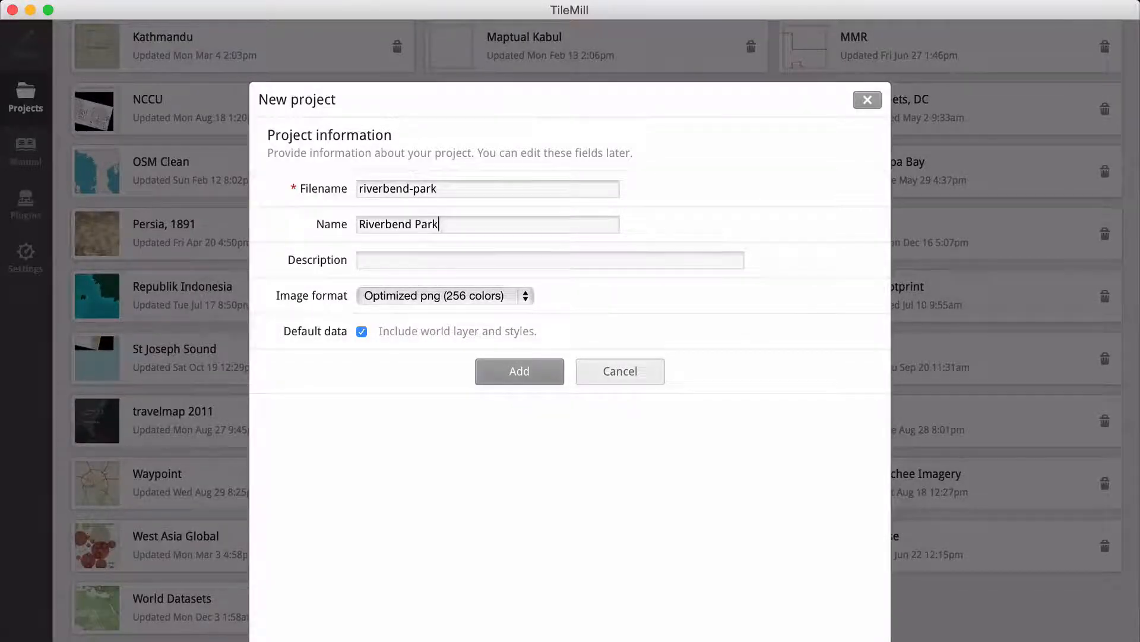
left_click(493, 298)
left_click(476, 355)
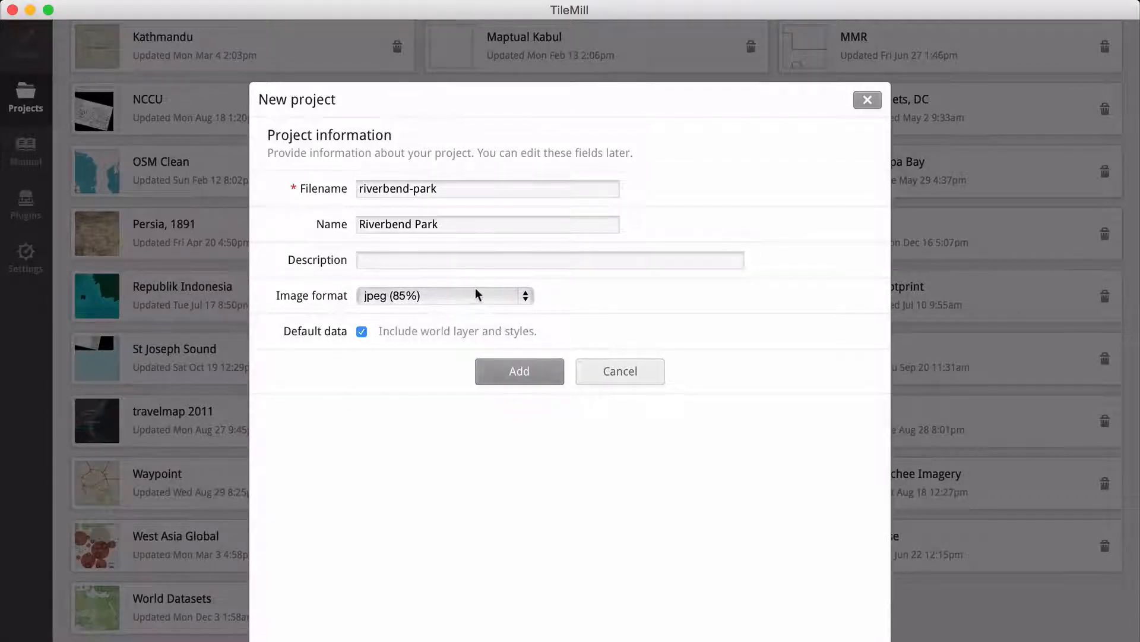
left_click(526, 375)
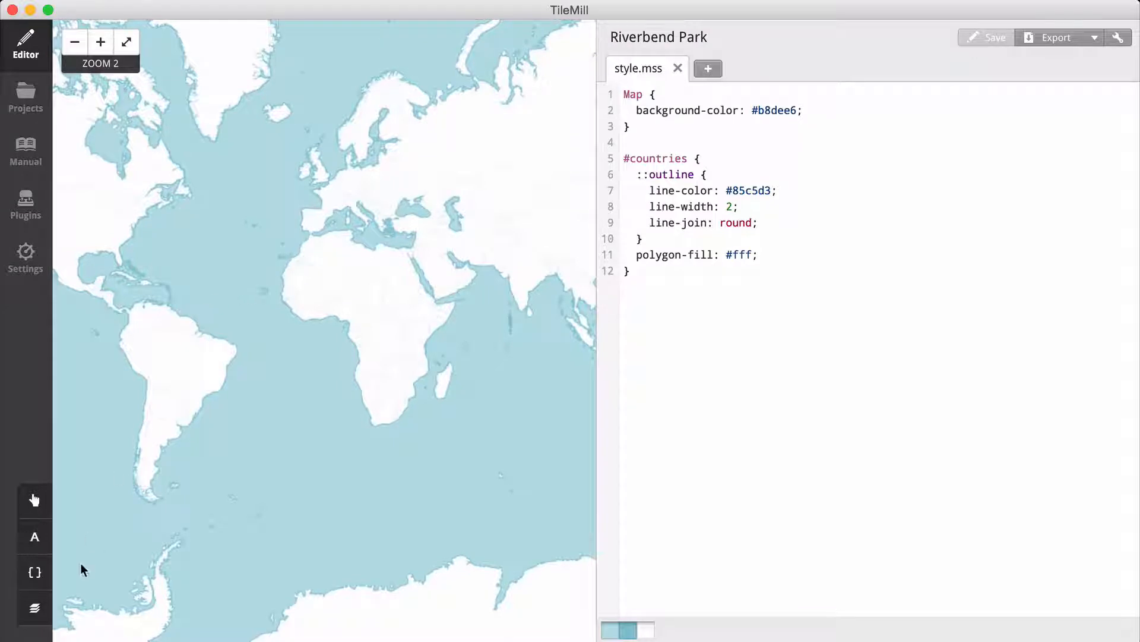
Step: Add the mesa-county-aerials file riverbend-3857.tif as a styled layer with ID riverbend and SRS 900913, and show its extent
left_click(35, 610)
left_click(216, 509)
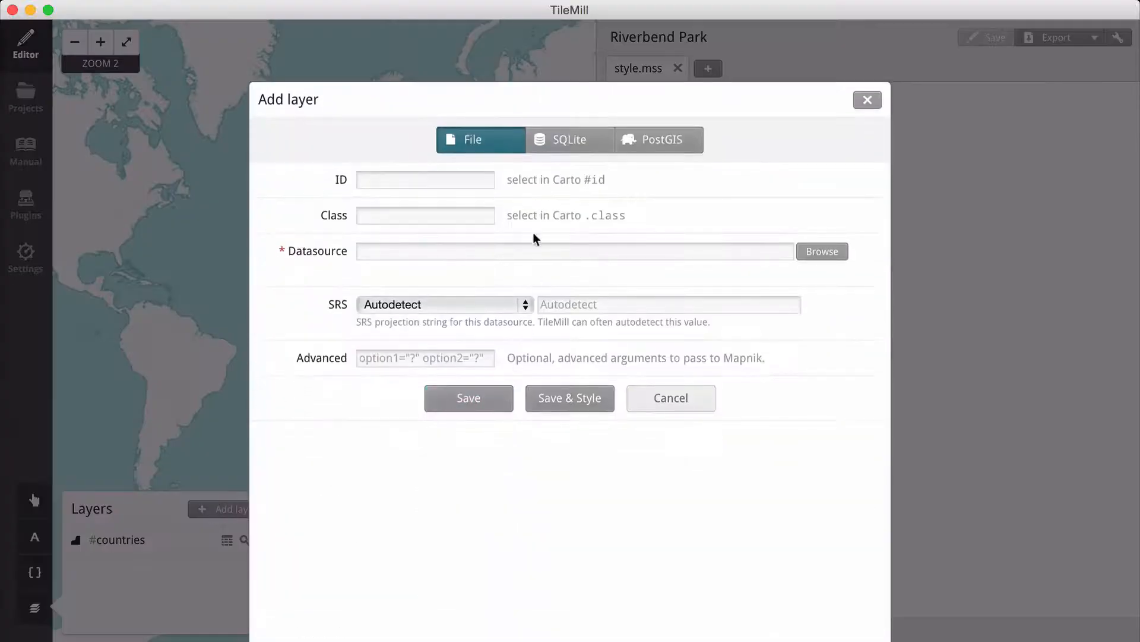
type("/Users/coleman/Downloads/mesa-county-aerials/riverbend-3857.tif")
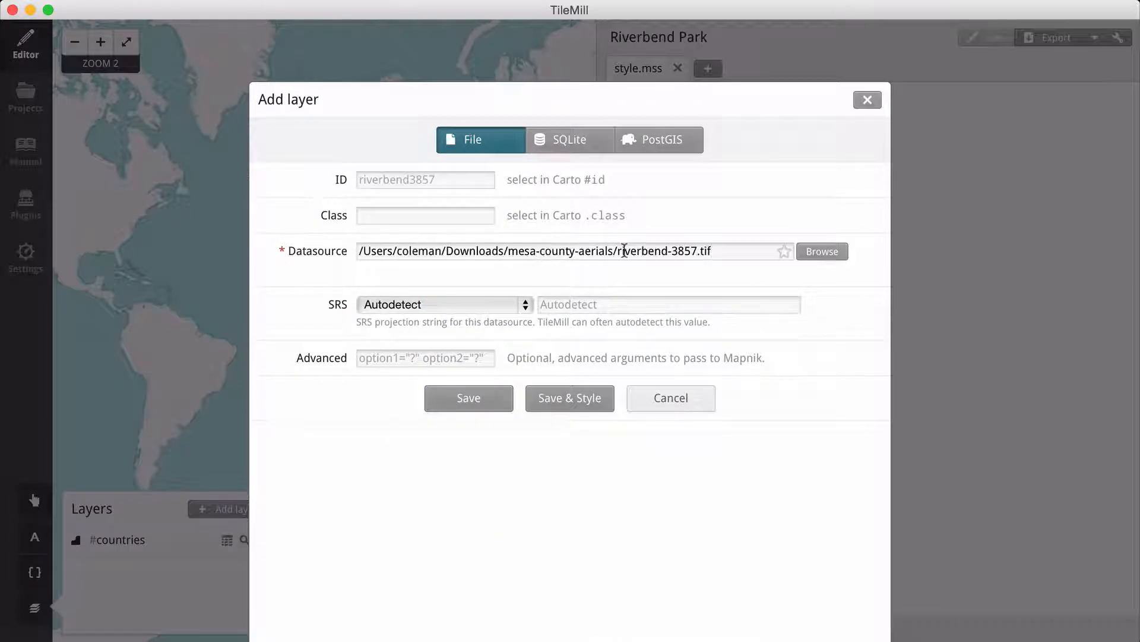
left_click(410, 182)
type("riverbend")
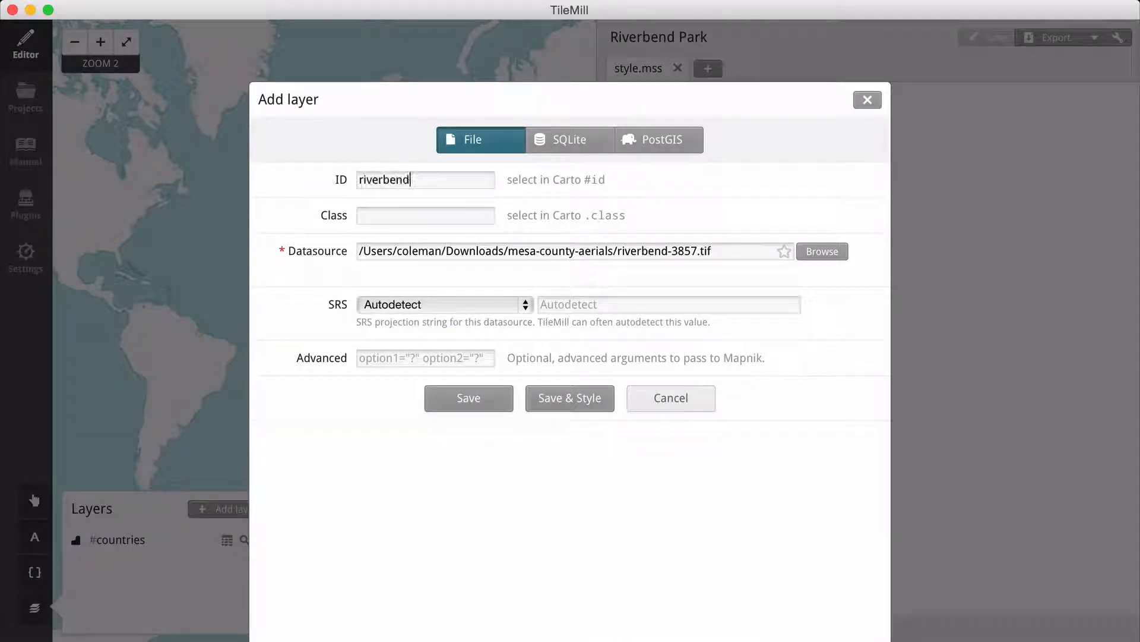
left_click(471, 313)
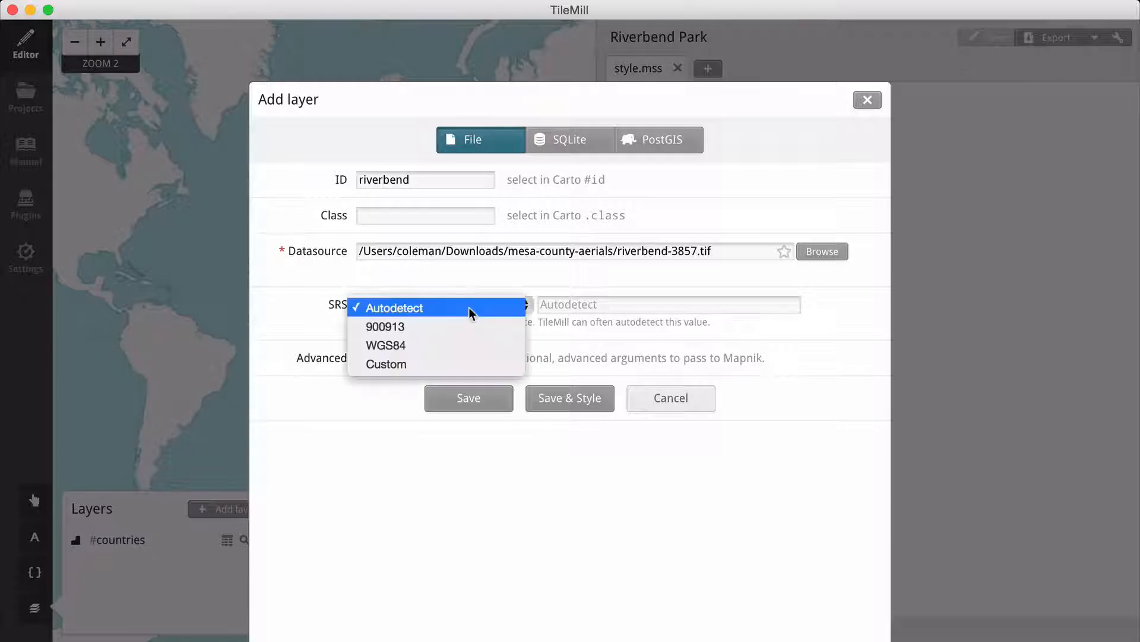
left_click(461, 323)
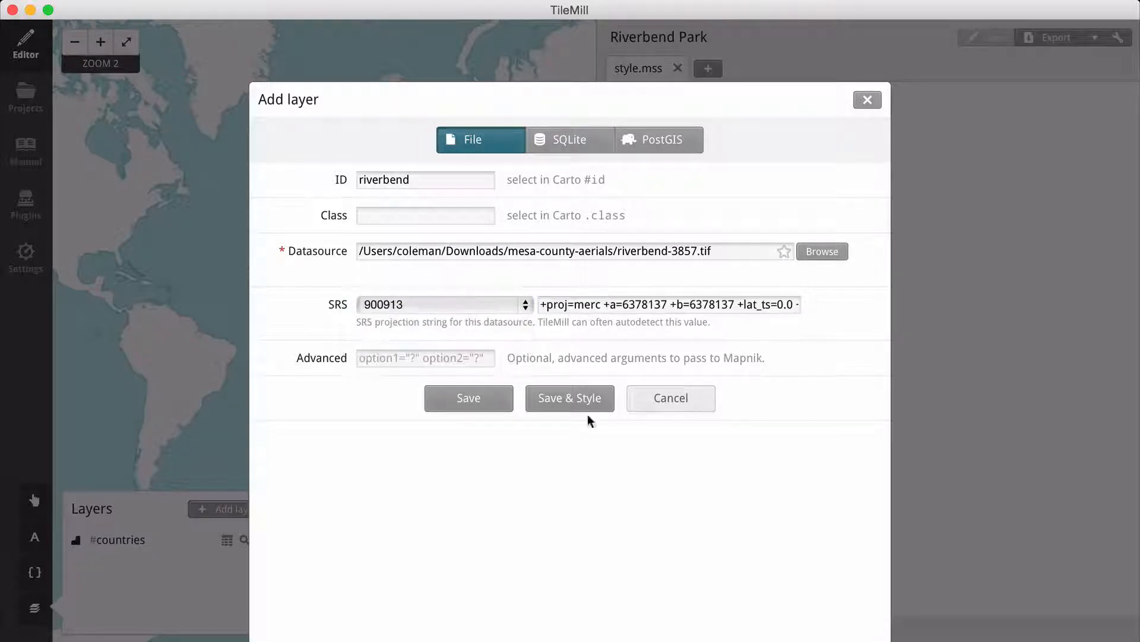
left_click(572, 401)
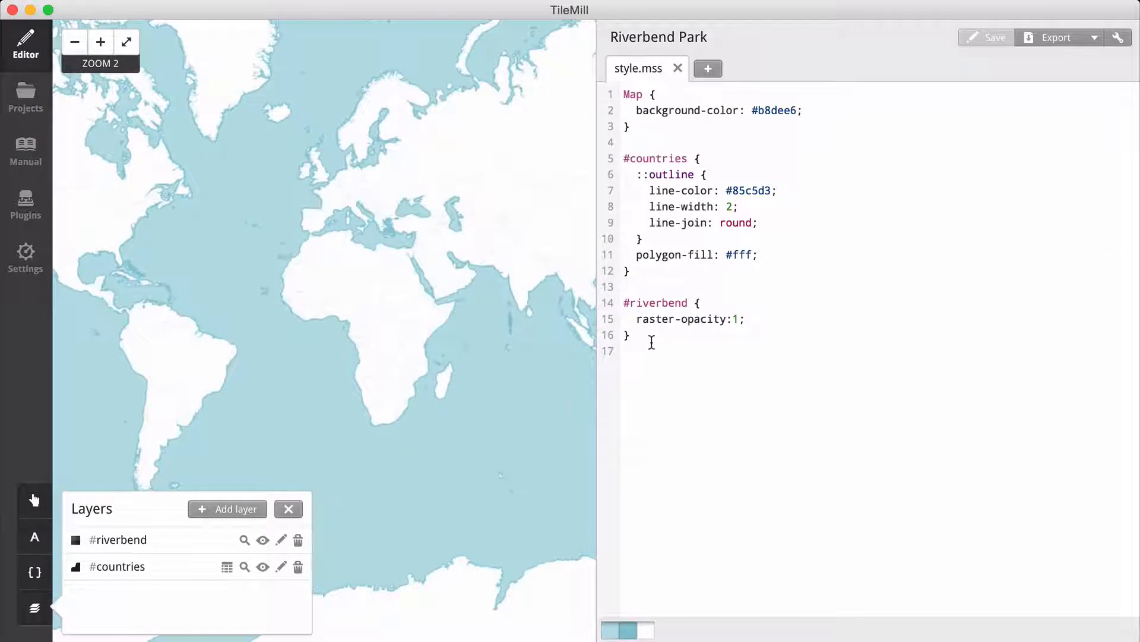
left_click(244, 540)
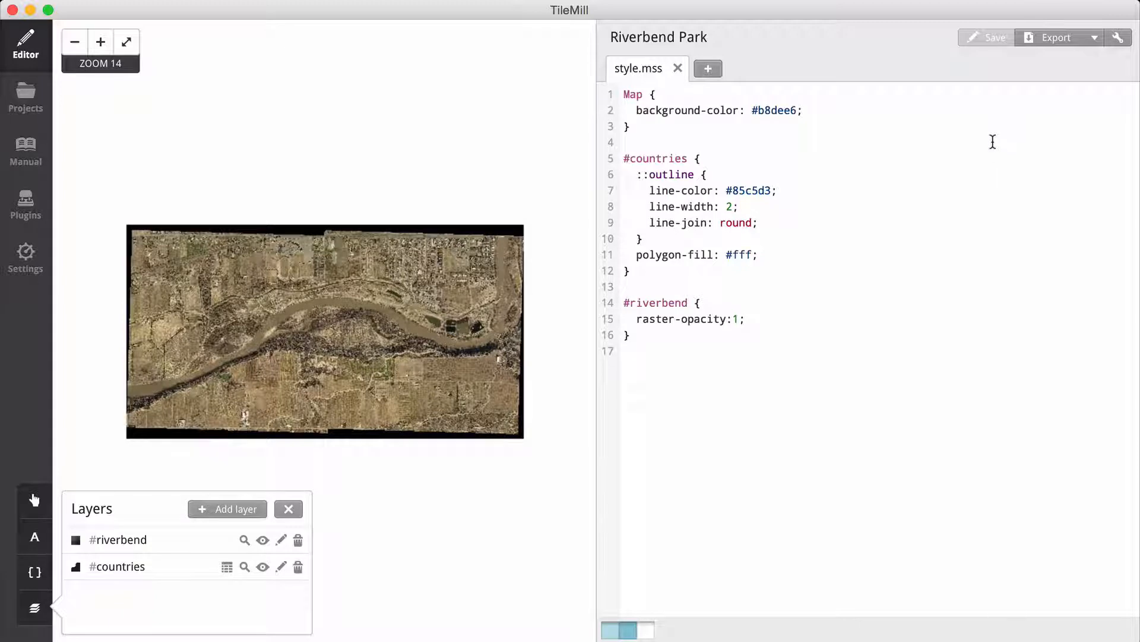
Step: In the project settings, set the map bounds to a rectangle tightly enclosing the riverbend aerial image
left_click(1119, 42)
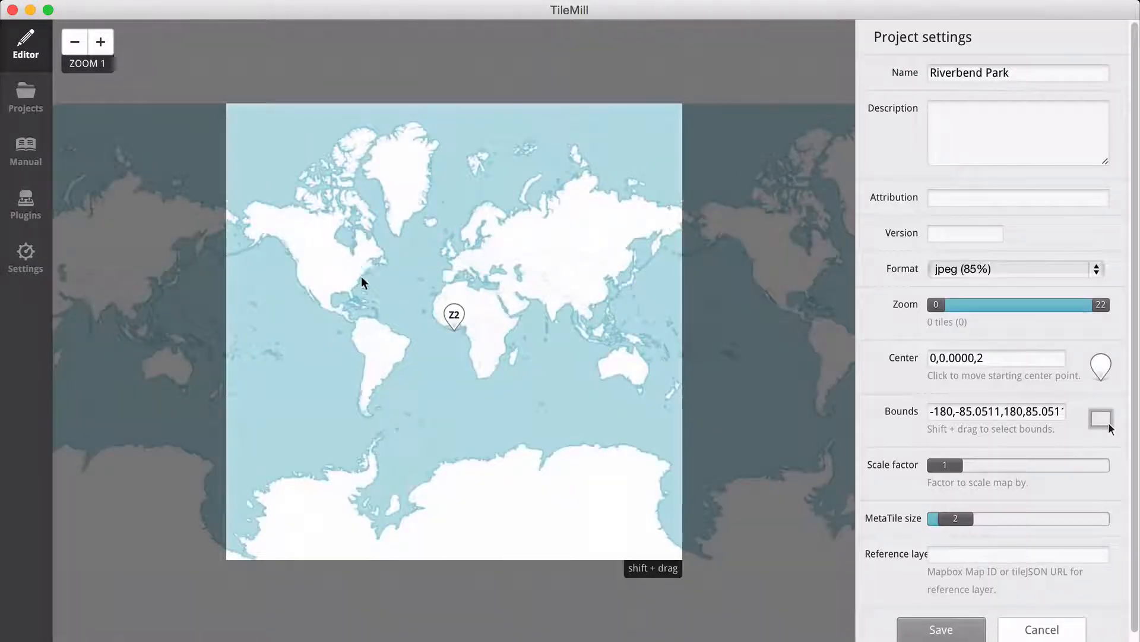
scroll(311, 280, "up", 3)
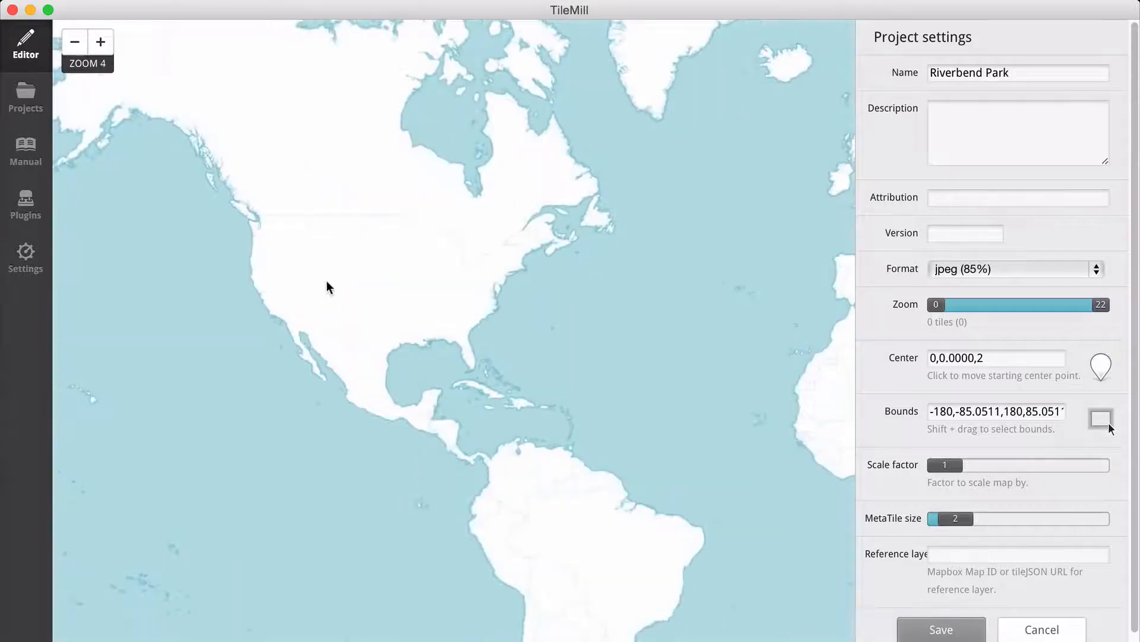
scroll(330, 288, "up", 4)
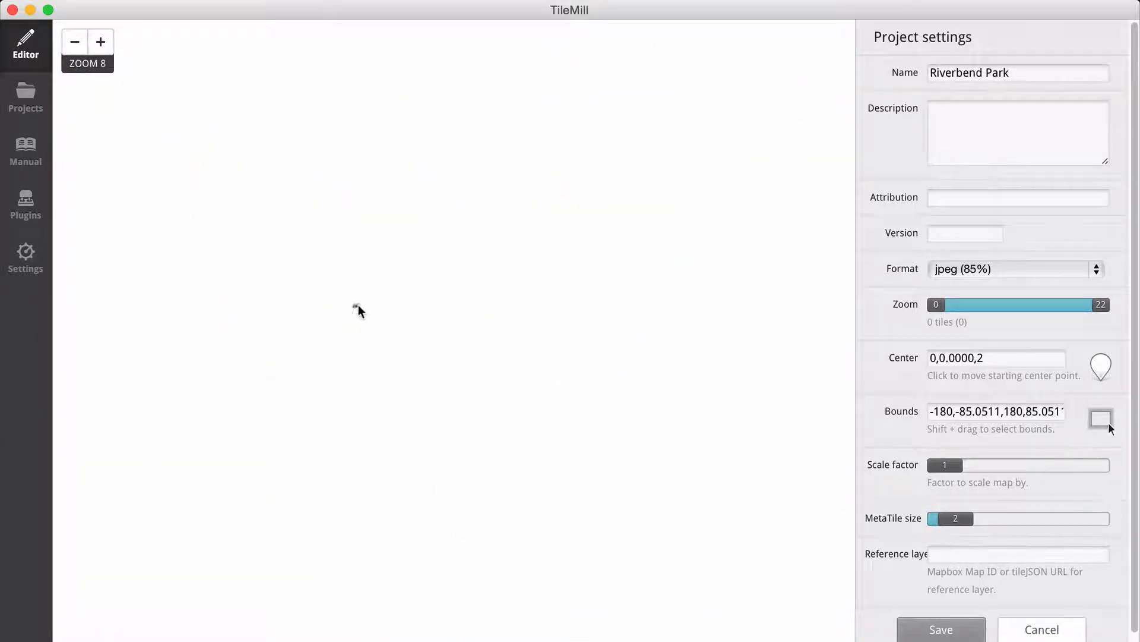
scroll(358, 310, "up", 5)
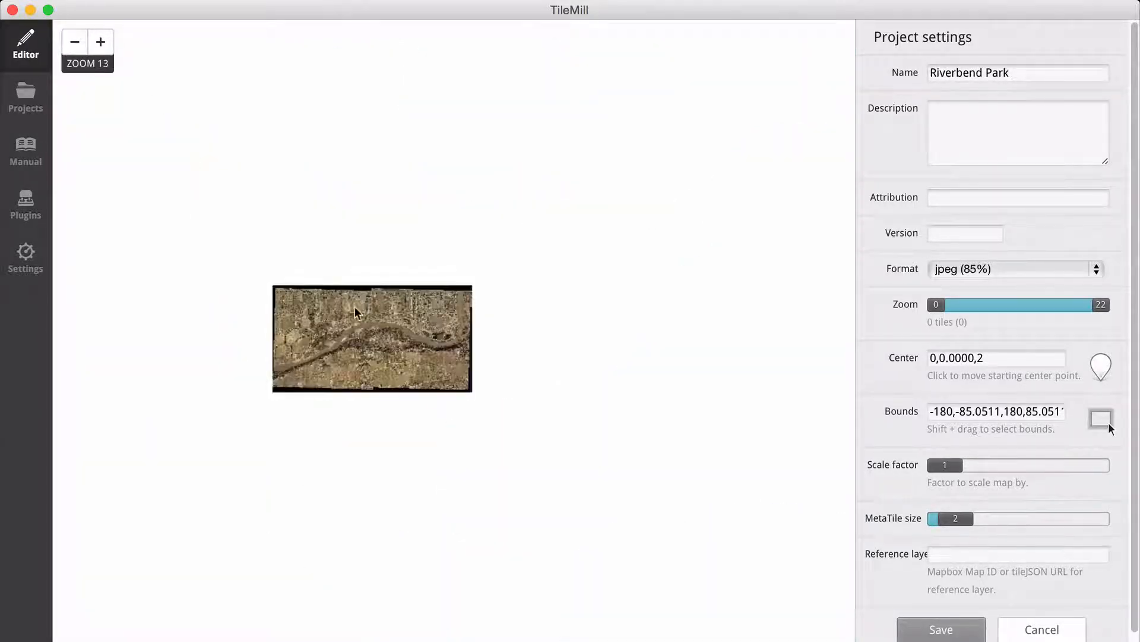
scroll(349, 318, "up", 1)
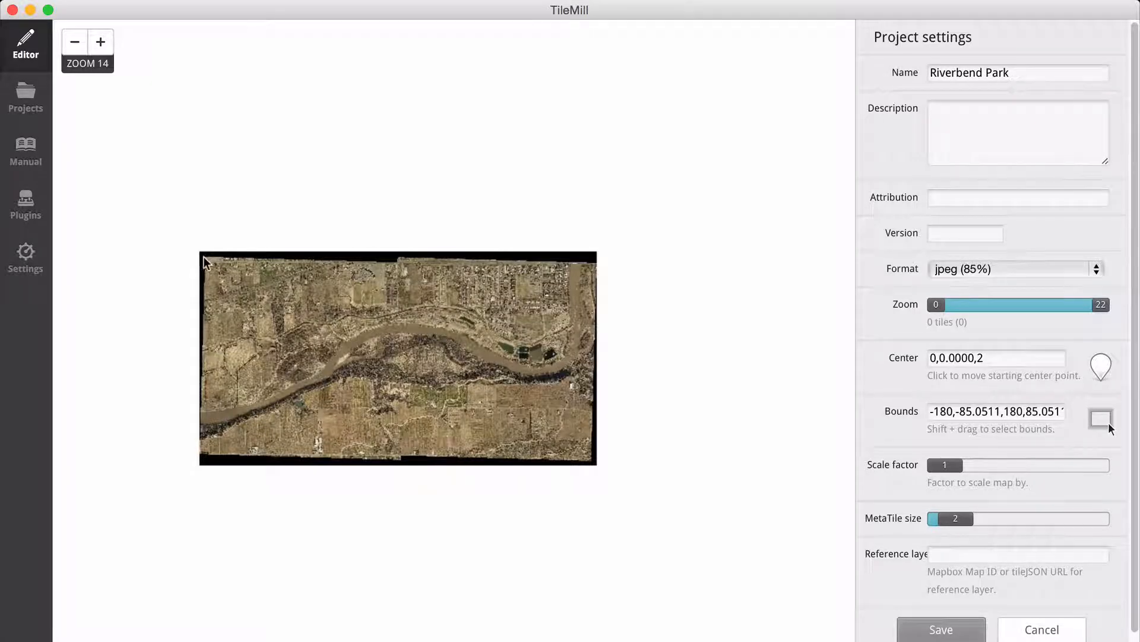
left_click_drag(202, 261, 595, 463)
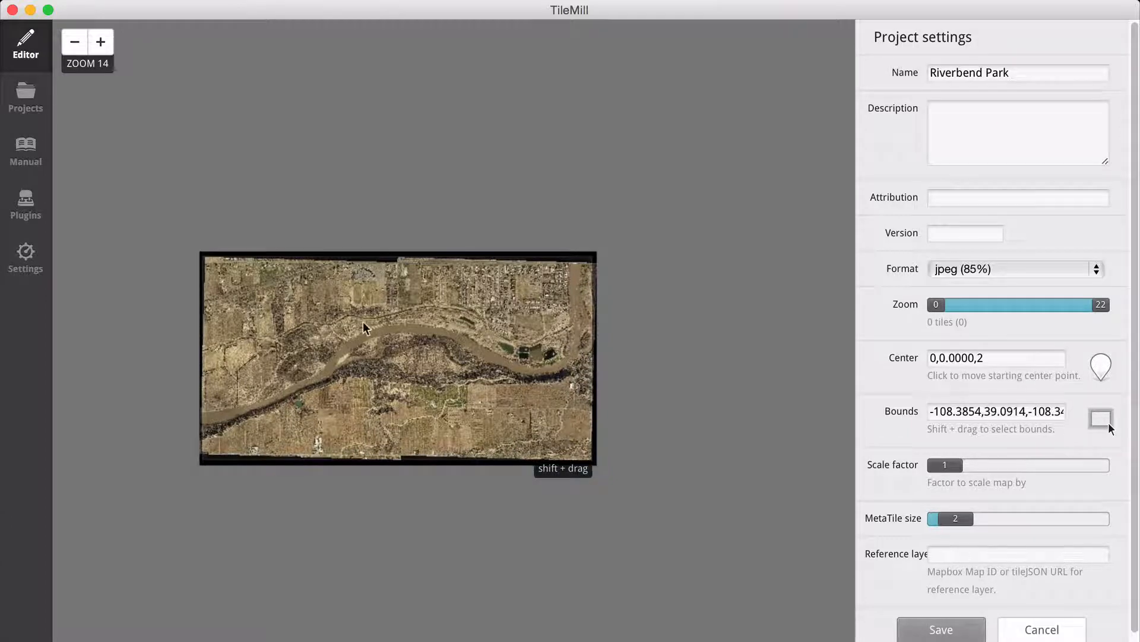
Step: Place the map's starting center just south of the river's middle bend at -108.3665,39.0995, zoom 15
scroll(362, 325, "up", 1)
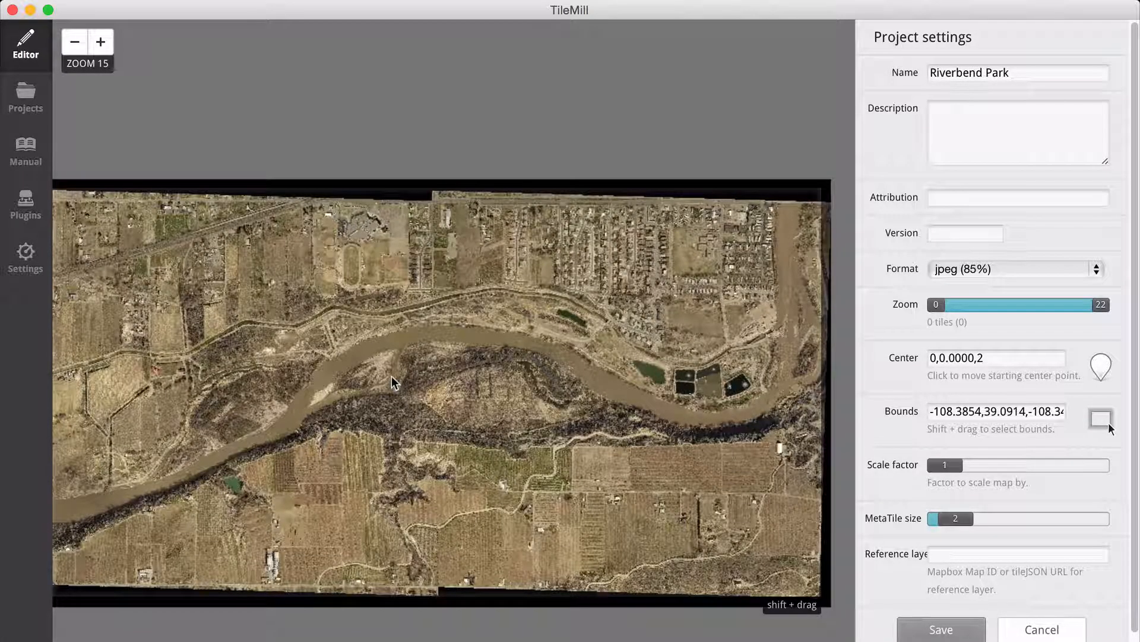
left_click(392, 381)
mouse_move(447, 392)
left_mouse_down()
mouse_move(490, 355)
mouse_move(462, 345)
left_mouse_up()
left_click(458, 344)
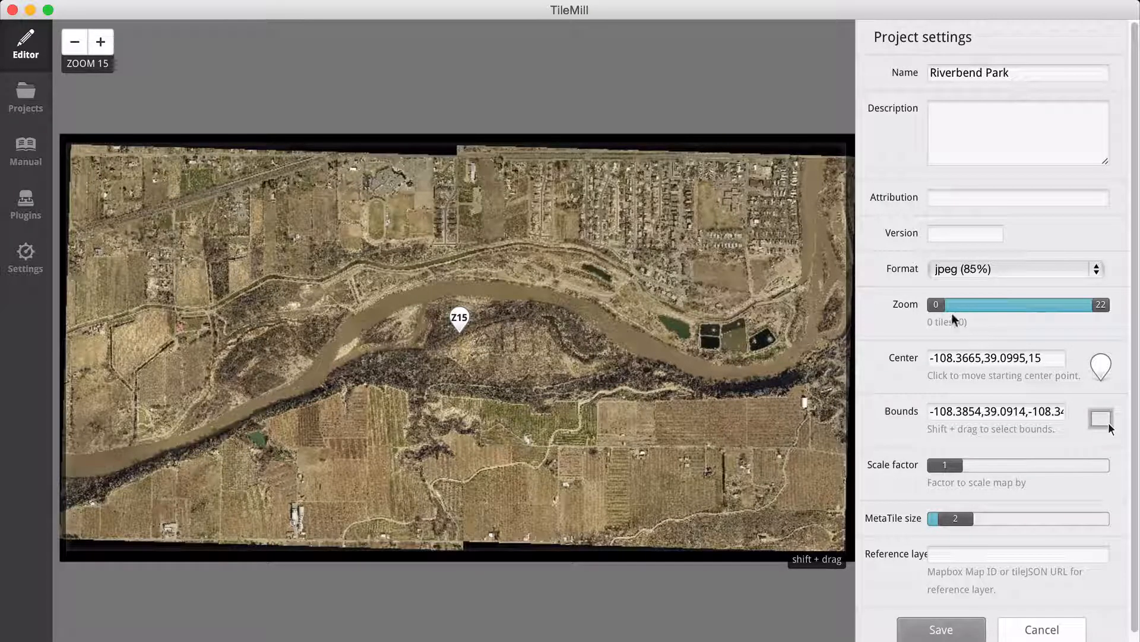
Step: Limit the project's zoom range to levels 10 through 20 and save the project settings
left_click_drag(938, 312, 1014, 318)
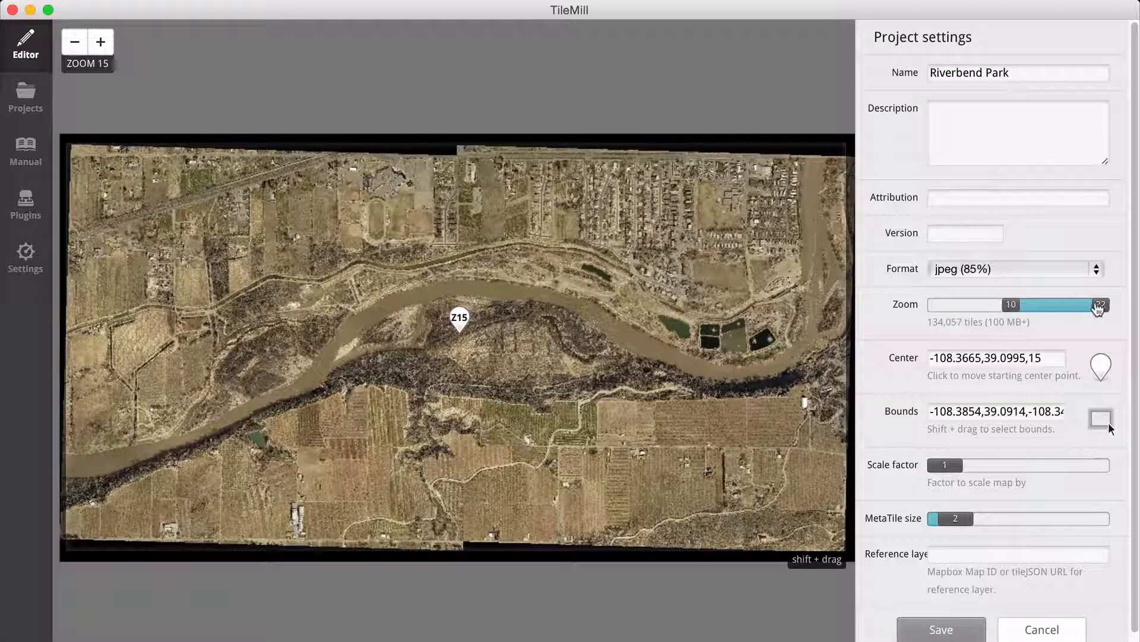
left_click_drag(1100, 307, 1087, 313)
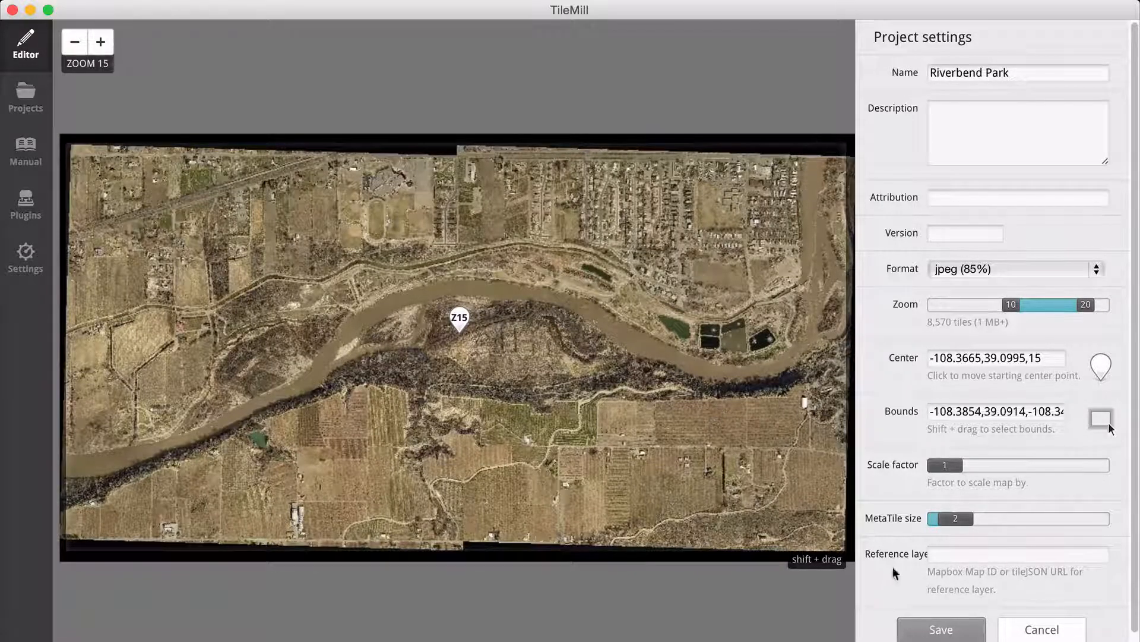
left_click(945, 632)
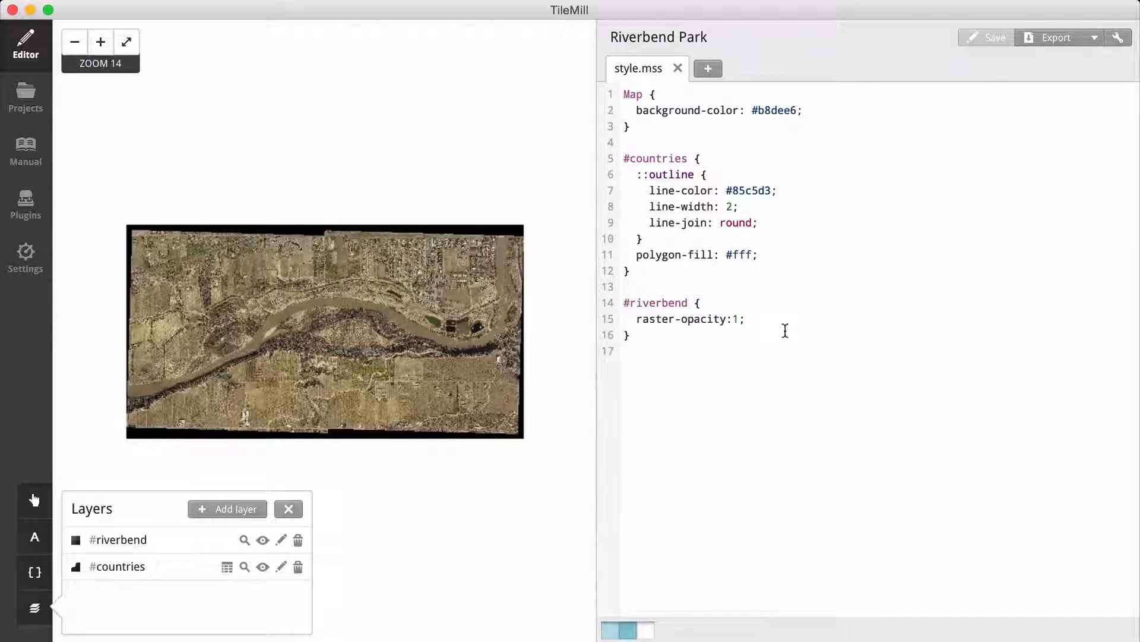
Step: Add raster-scaling:lanczos; below the opacity rule in the #riverbend style and save the project
key("Return")
type("raster-sc")
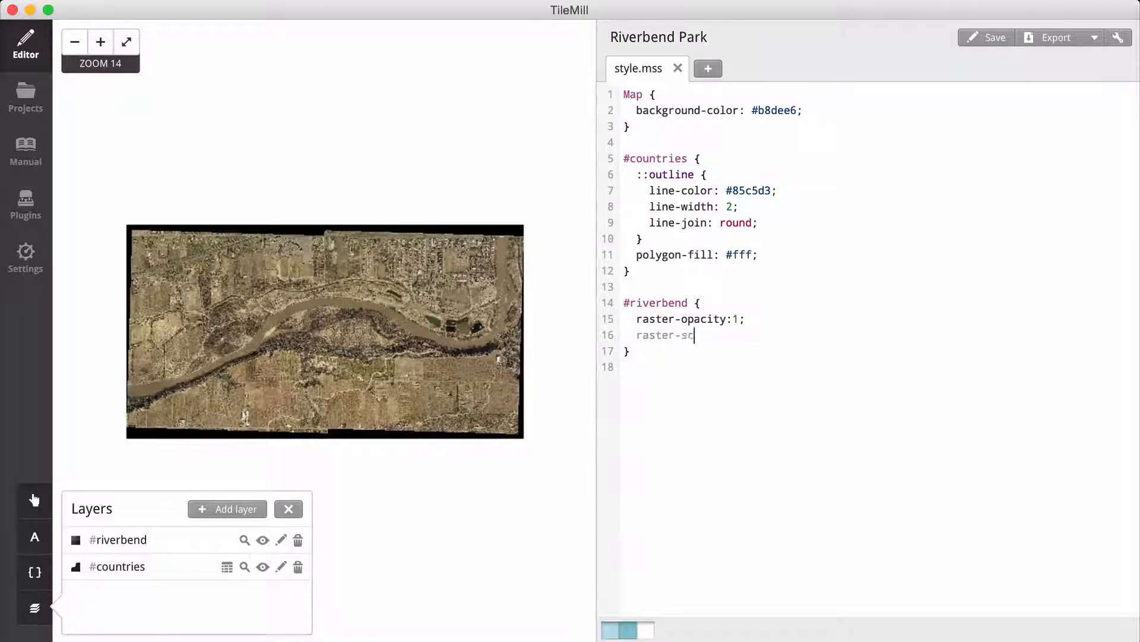
type("aling:lanczos;")
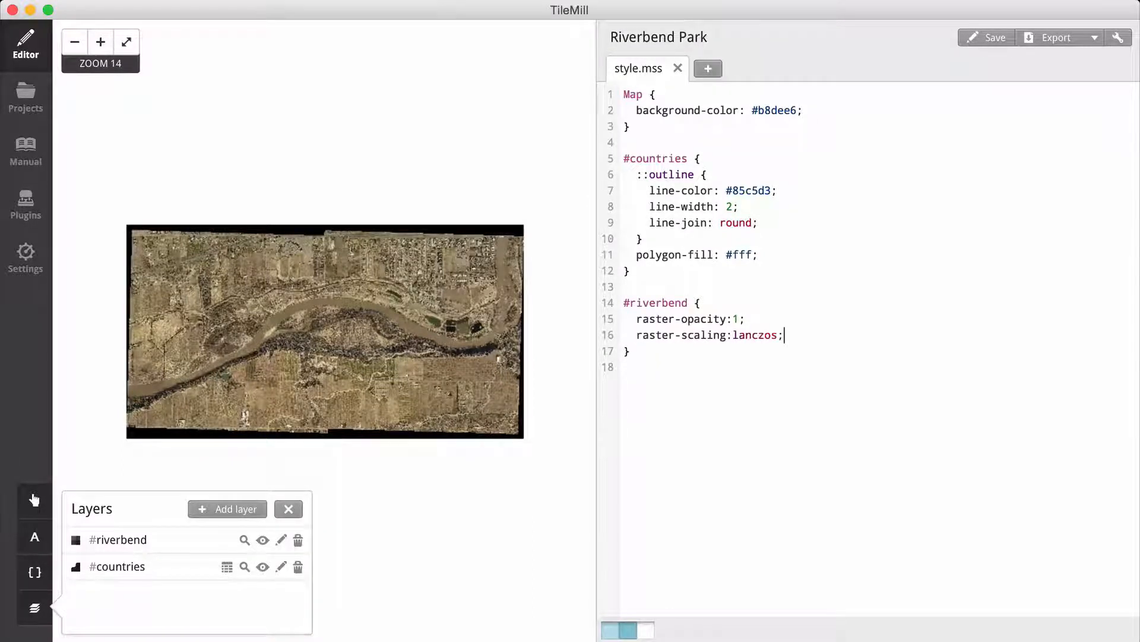
key("super+s")
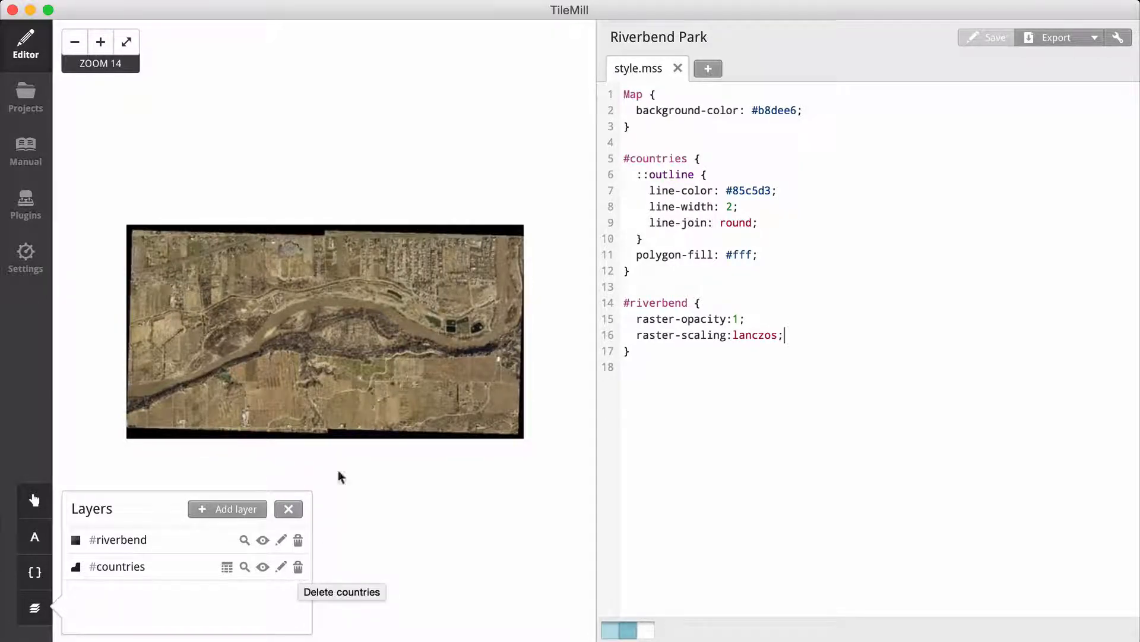
Step: Delete the countries layer, remove the #countries block from the stylesheet, and save the project
left_click(299, 567)
left_click(533, 302)
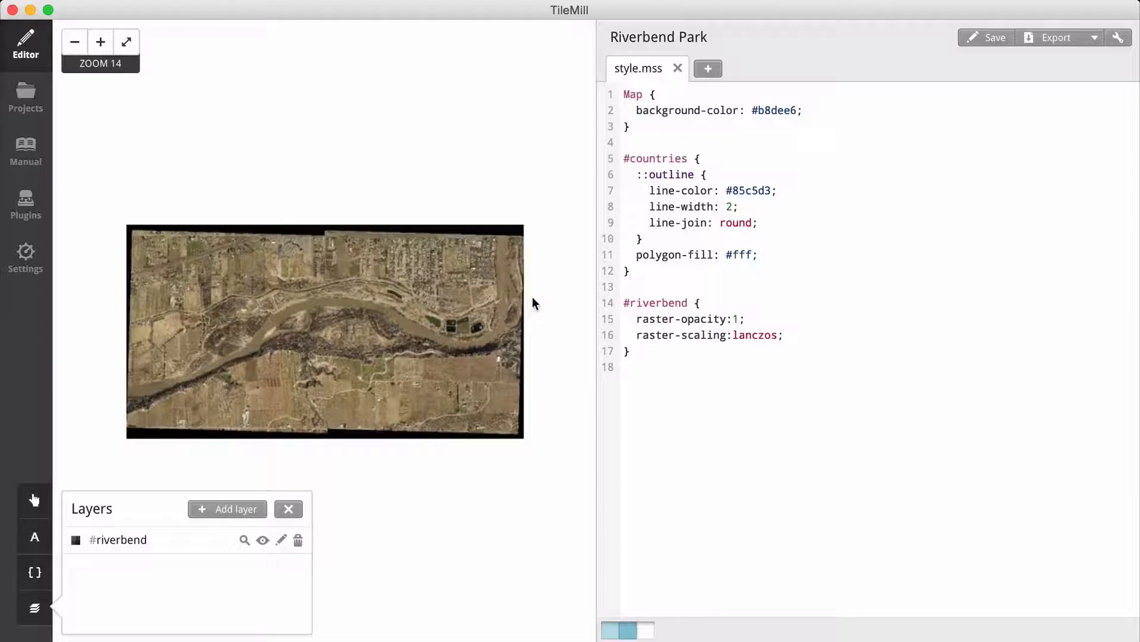
left_click_drag(663, 276, 617, 165)
key("BackSpace")
key("BackSpace")
key("BackSpace")
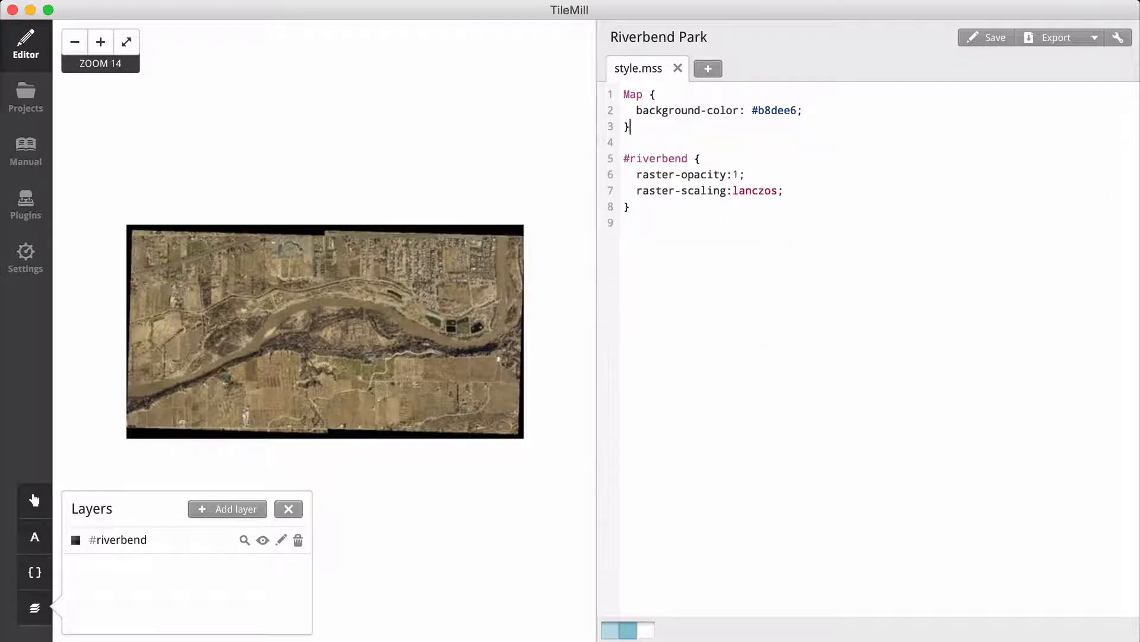
key("super+s")
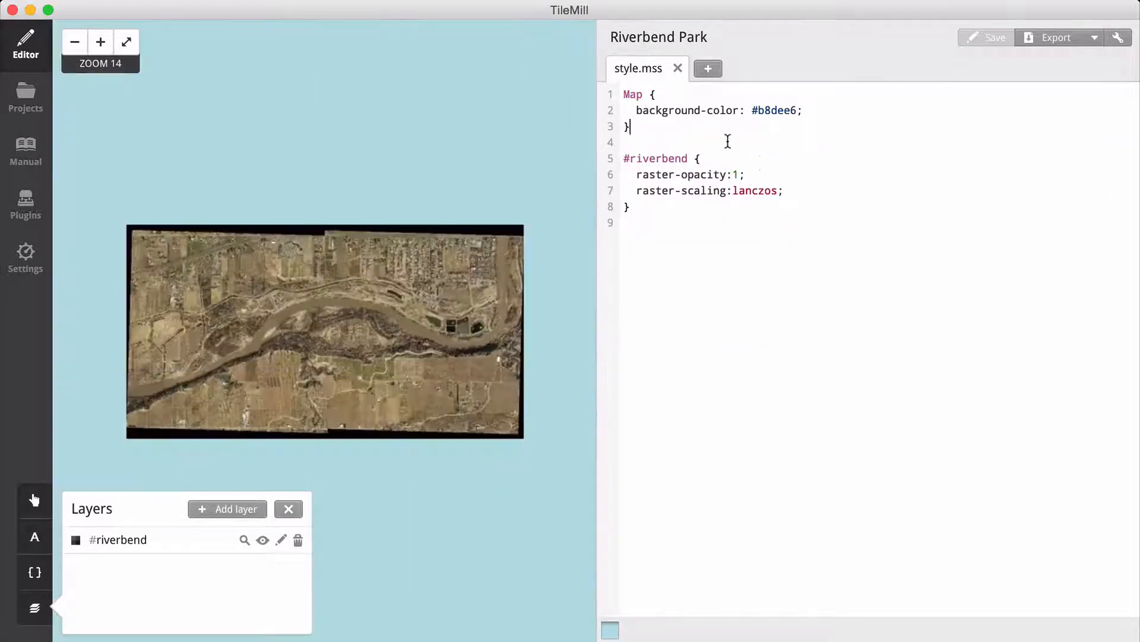
Step: Remove the background-color rule from the Map block in the stylesheet and save the project
triple_click(702, 112)
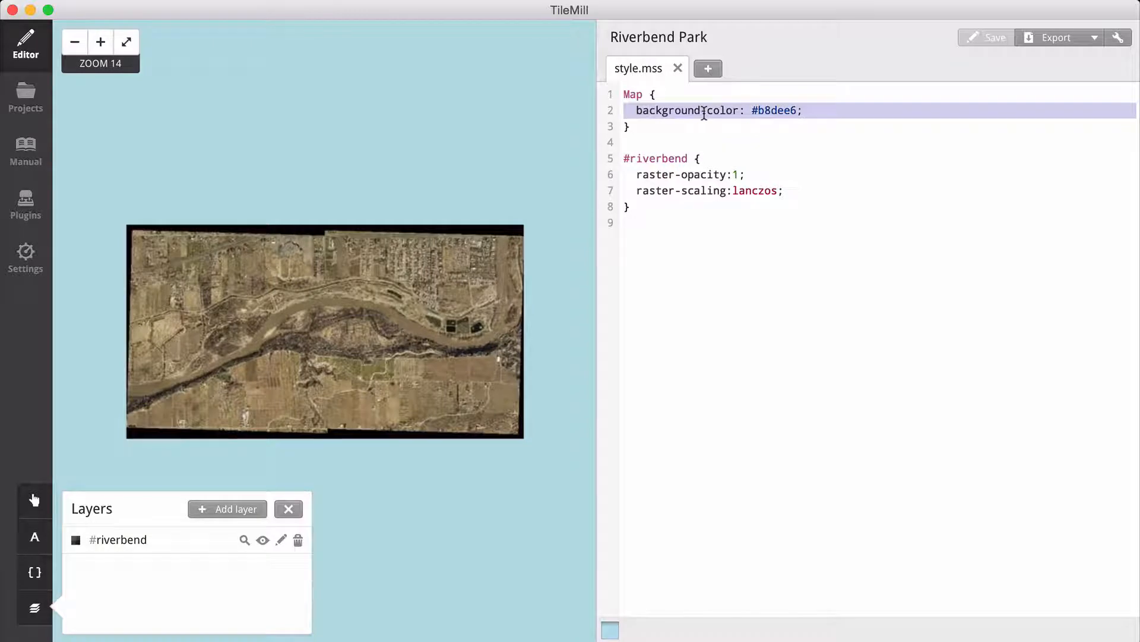
key("BackSpace")
key("super+s")
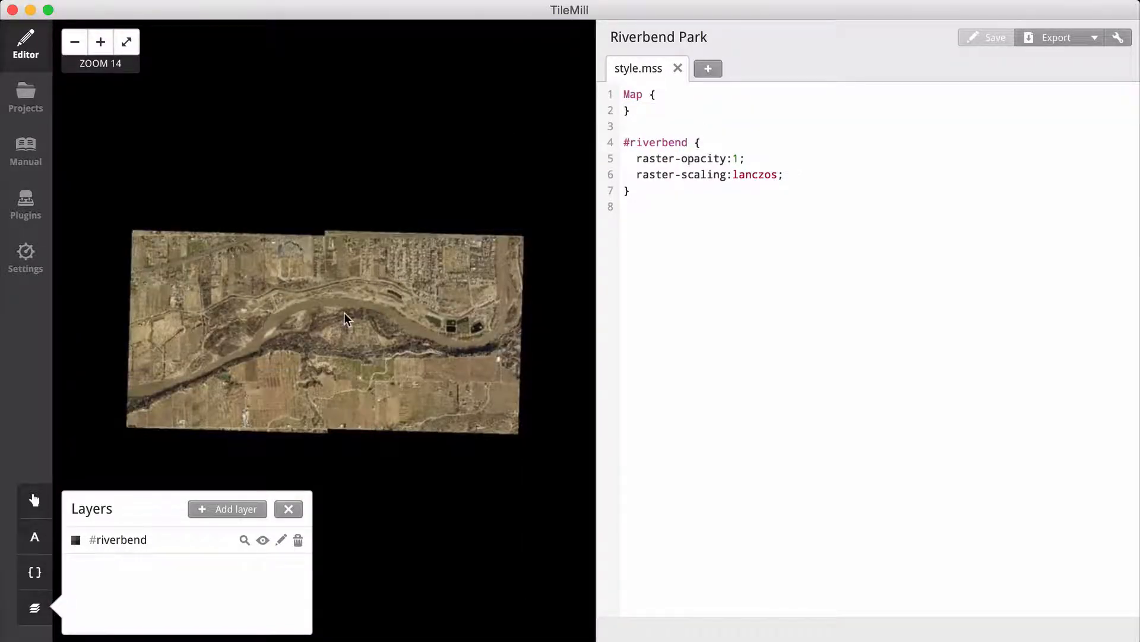
scroll(344, 312, "down", 1)
scroll(322, 312, "up", 1)
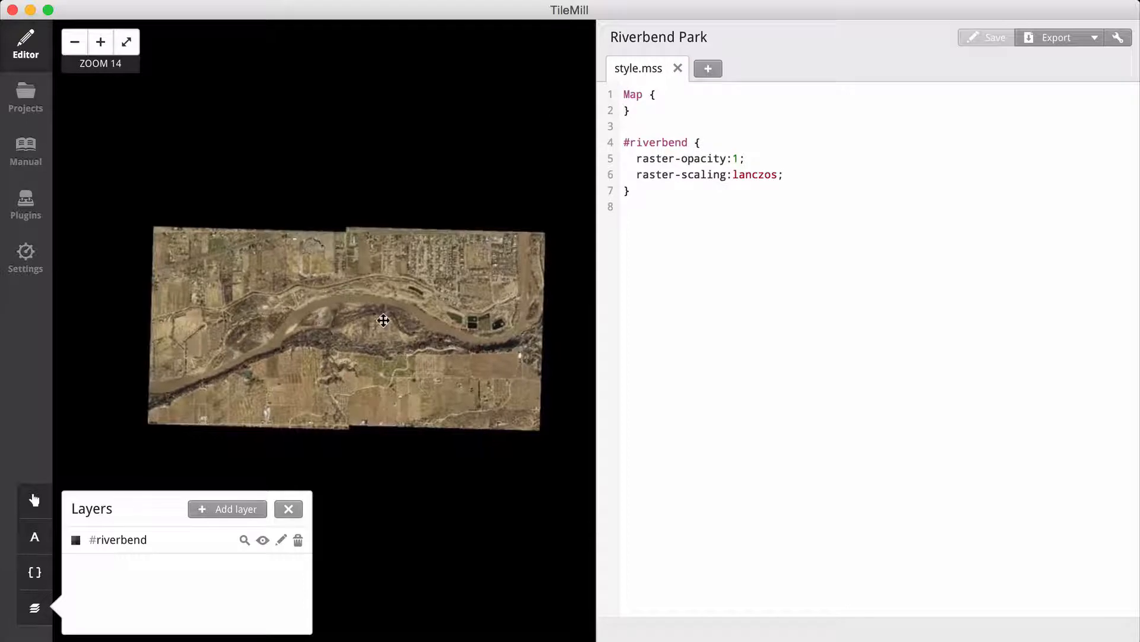
Step: Close the layers list, export the project in MBTiles format as riverbend-park.mbtiles, and close the exports list
left_click(289, 508)
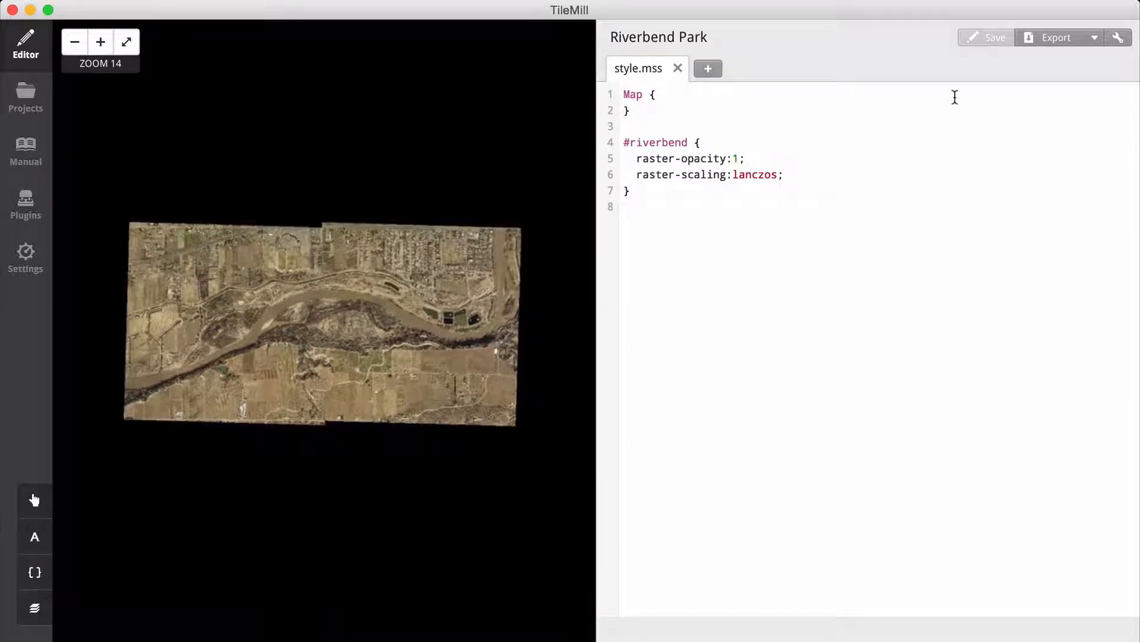
left_click(1056, 38)
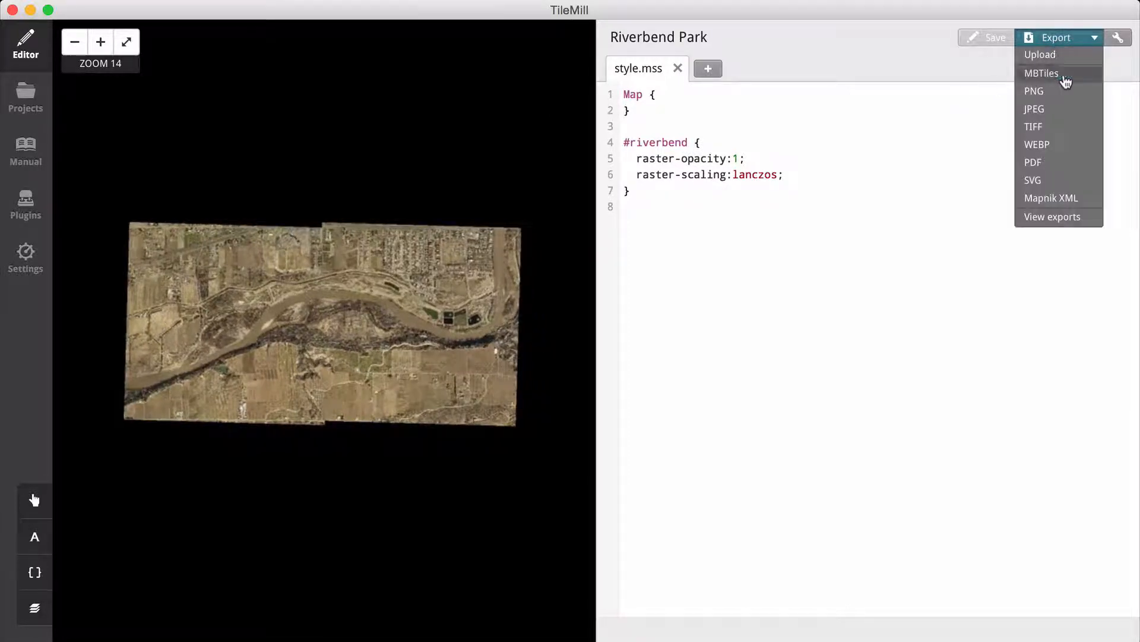
left_click(1066, 78)
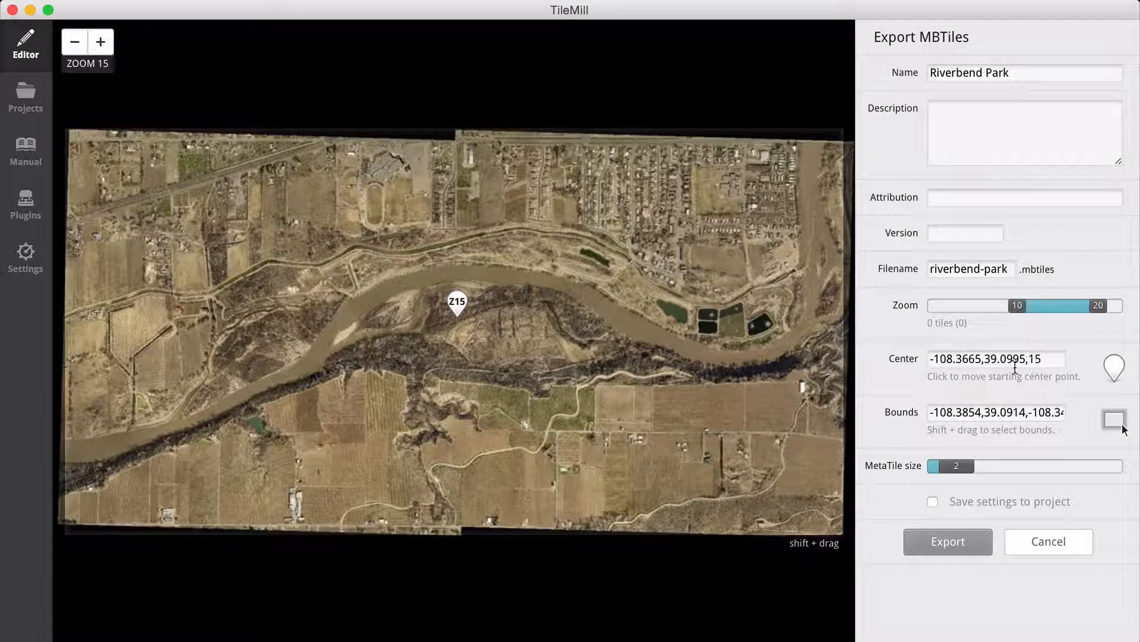
left_click(947, 545)
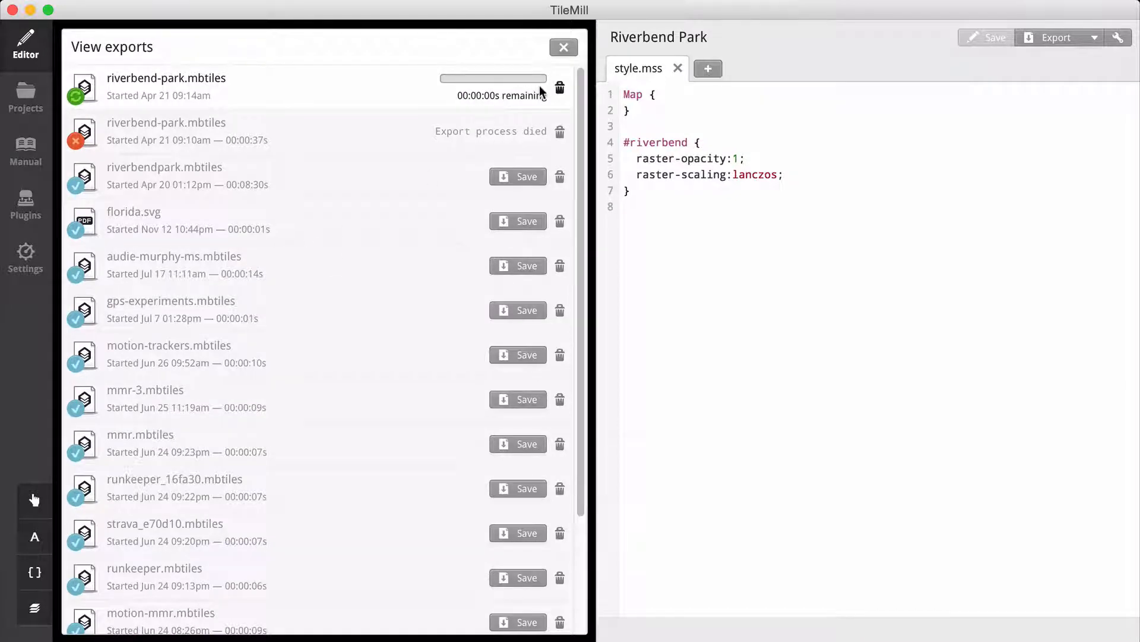
left_click(563, 49)
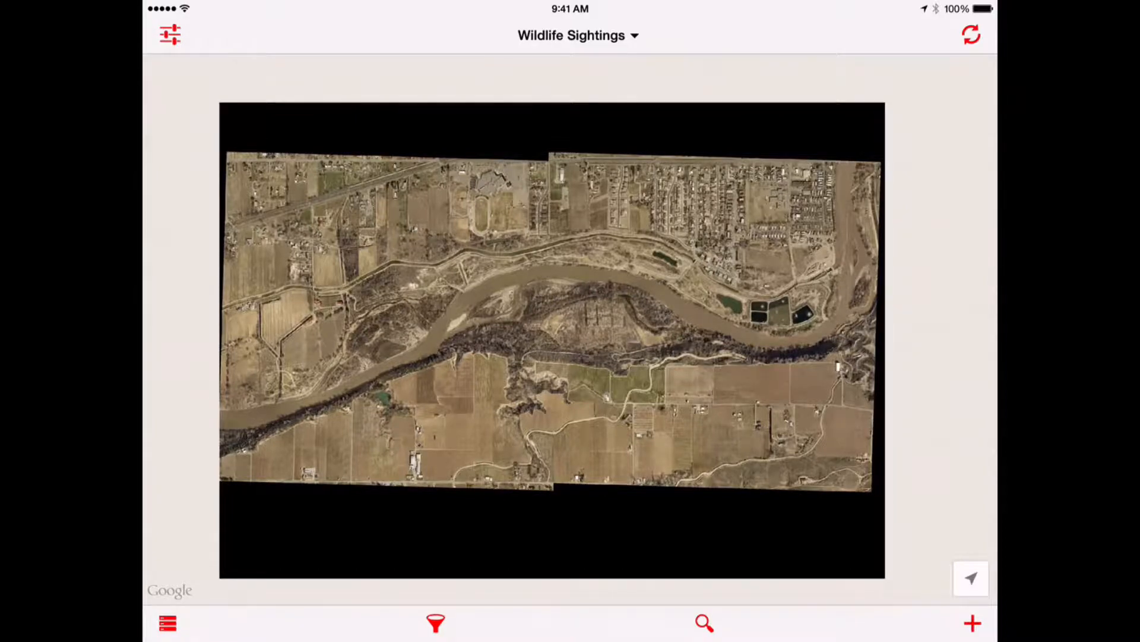
Step: In the tablet's Wildlife Sightings map, examine the aerial layer's detail from the full extent down to the pond south of the river bend
scroll(553, 332, "up", 3)
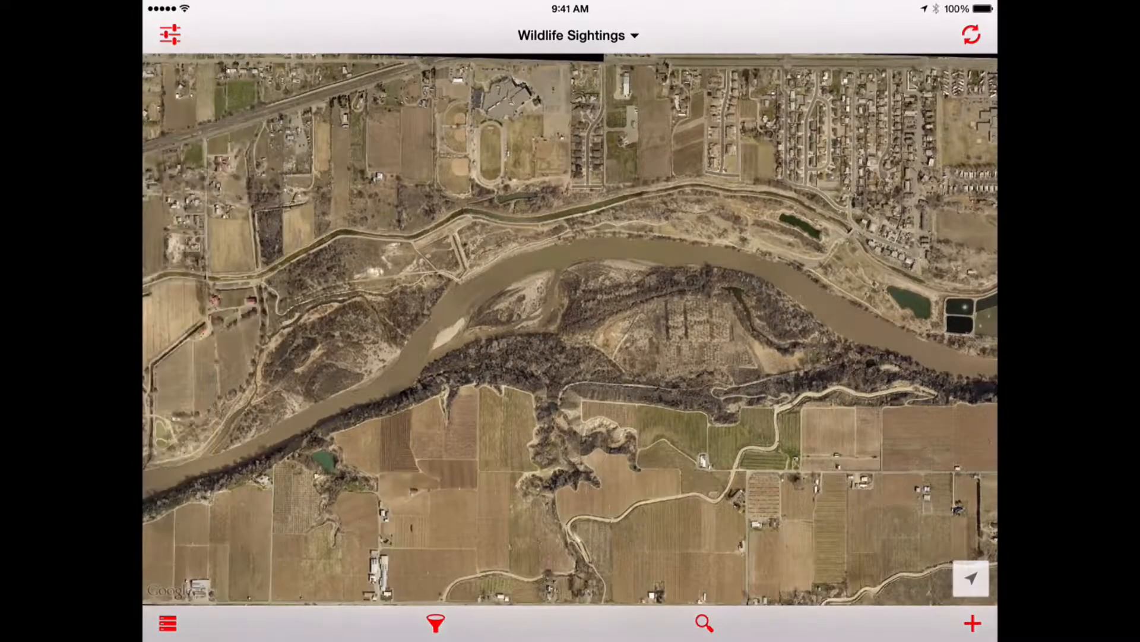
scroll(594, 326, "up", 3)
scroll(724, 326, "up", 1)
left_click_drag(654, 268, 509, 357)
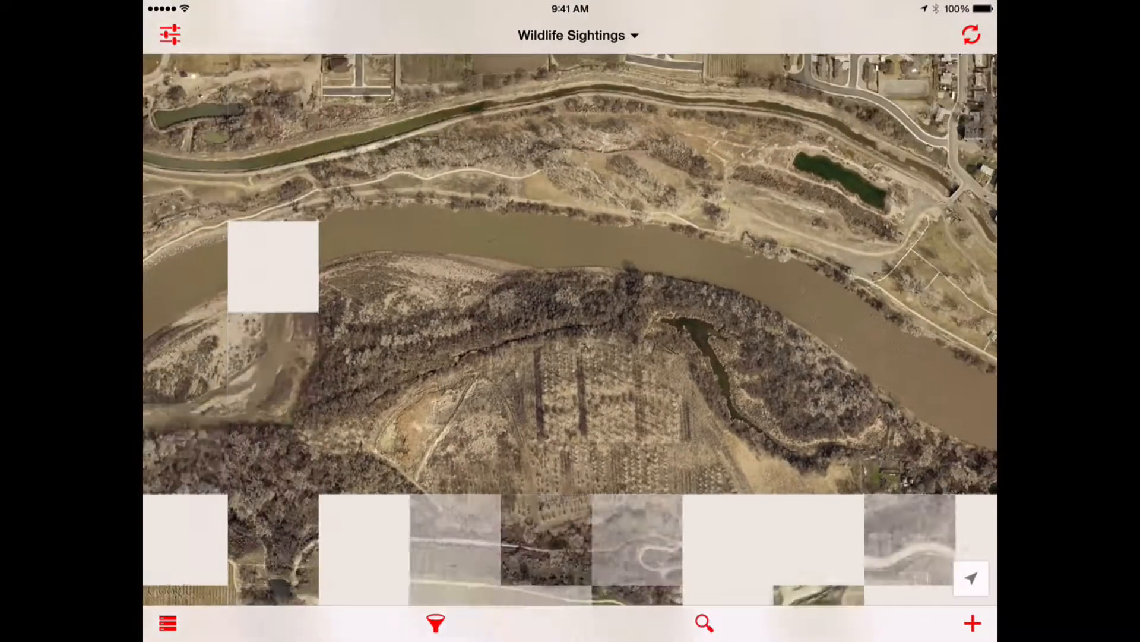
scroll(570, 326, "up", 5)
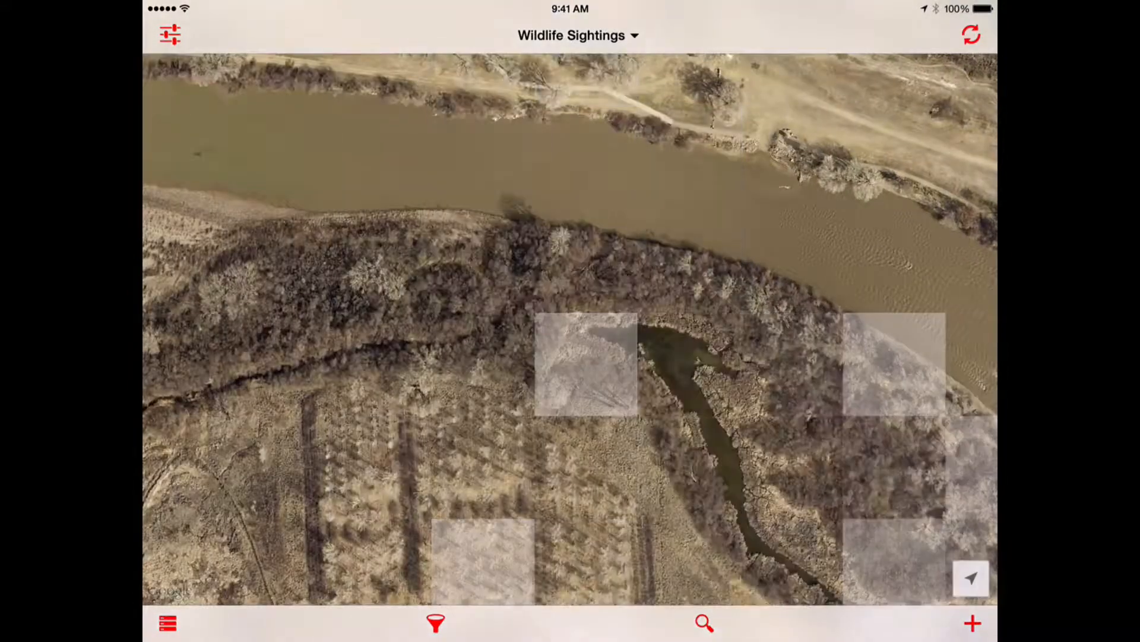
scroll(570, 327, "up", 3)
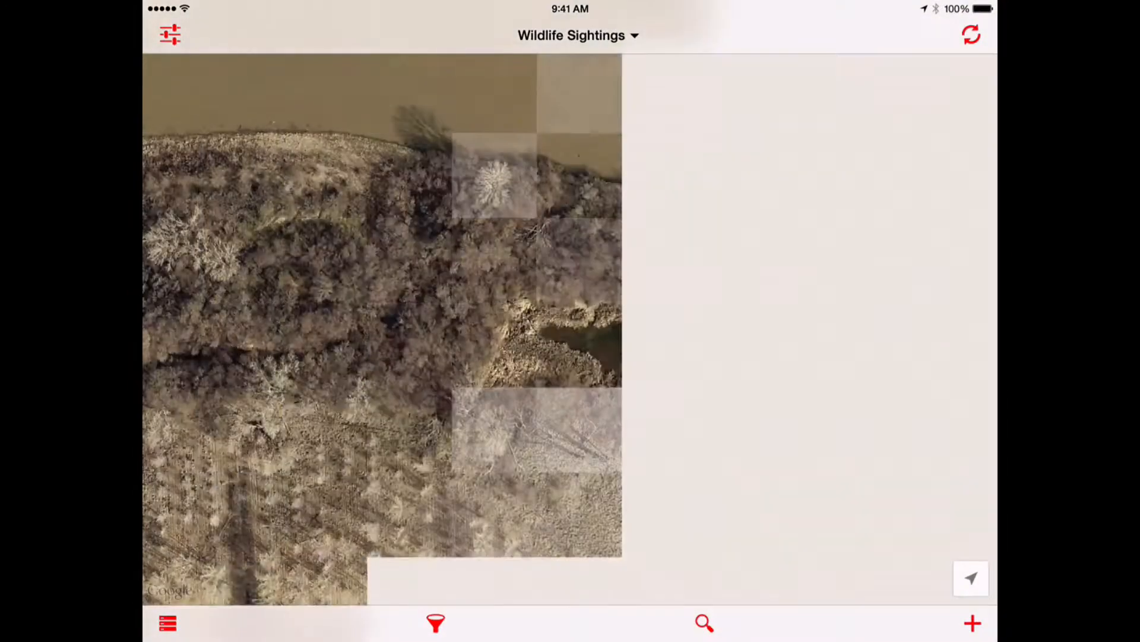
left_click_drag(653, 297, 520, 369)
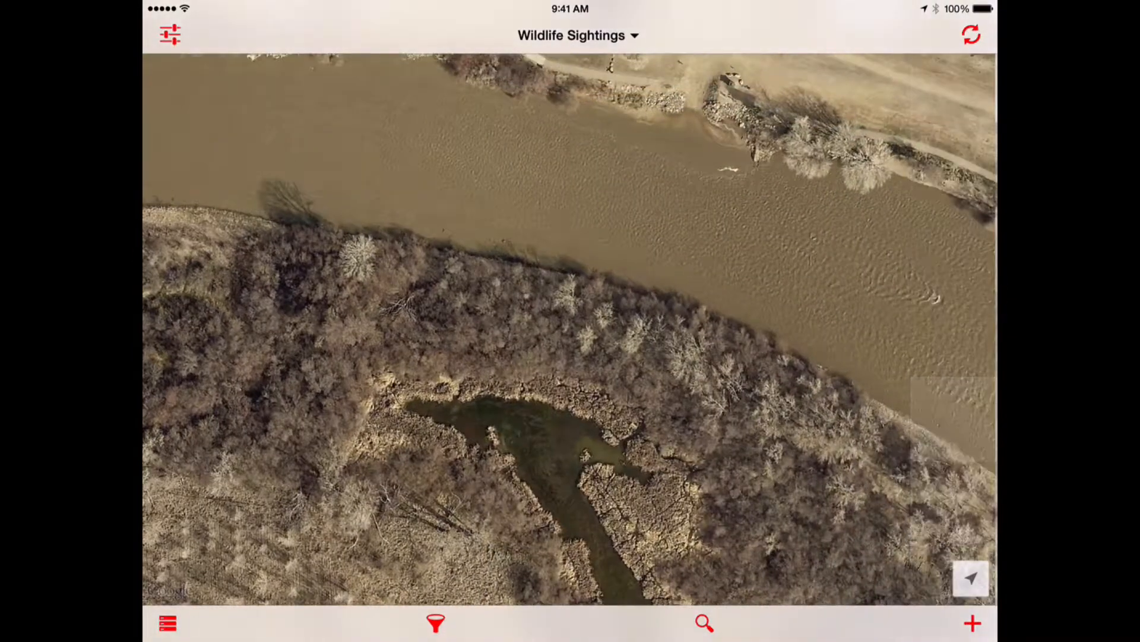
scroll(523, 380, "up", 3)
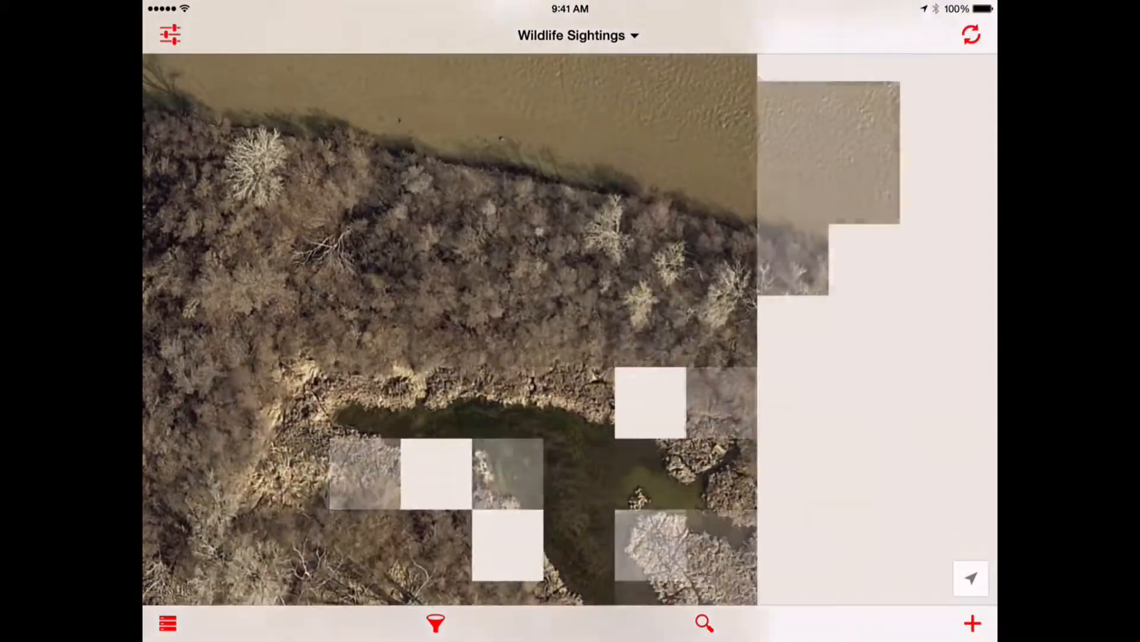
Step: Inspect the aerial imagery westward along the river's south bank and across to the trail on the north bank
left_click_drag(463, 327, 692, 328)
left_click_drag(416, 303, 773, 361)
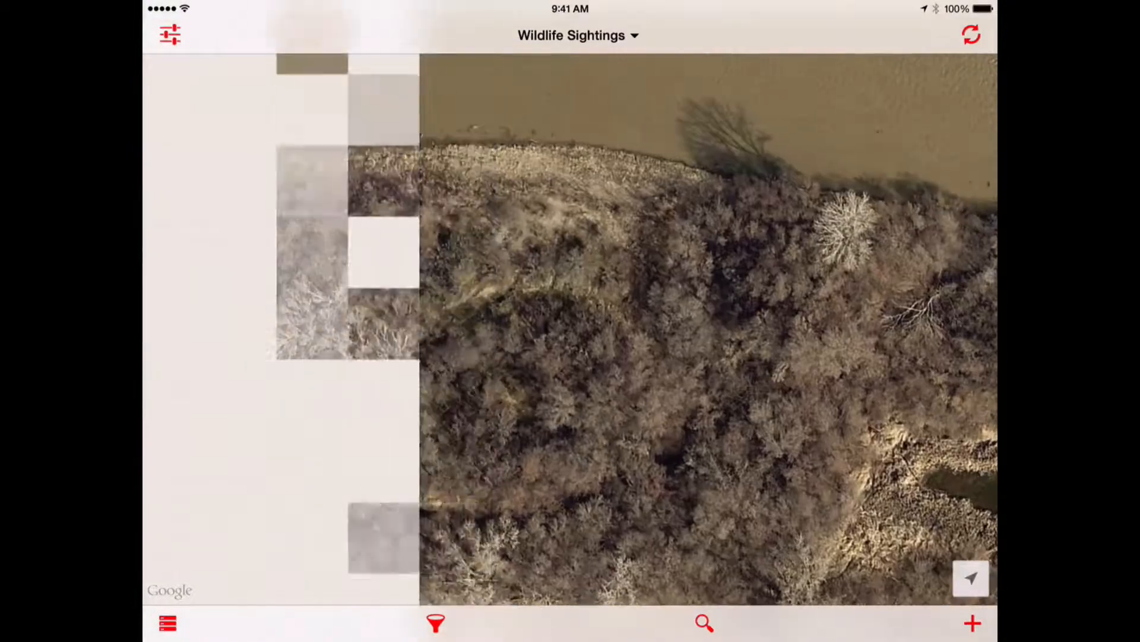
left_click_drag(415, 309, 733, 363)
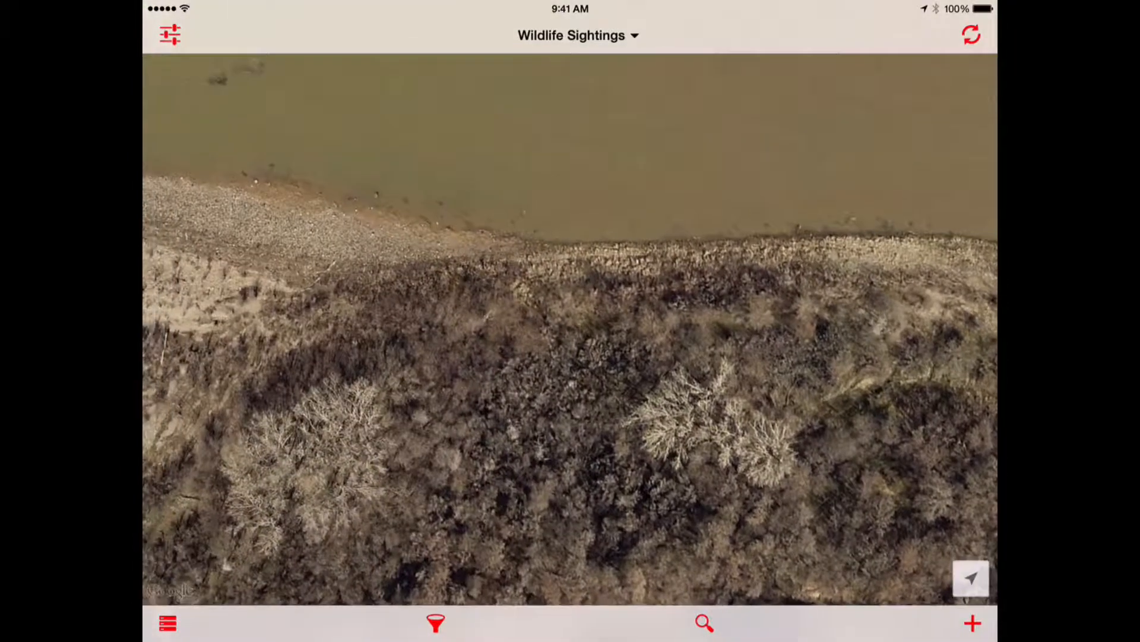
left_click_drag(439, 315, 536, 349)
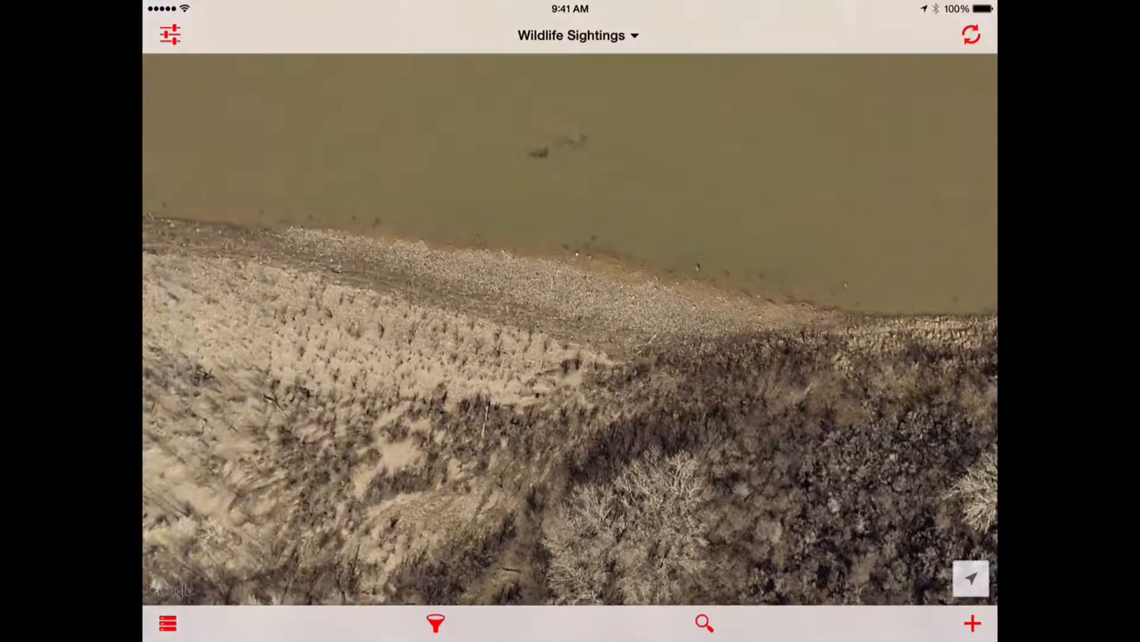
scroll(482, 325, "down", 3)
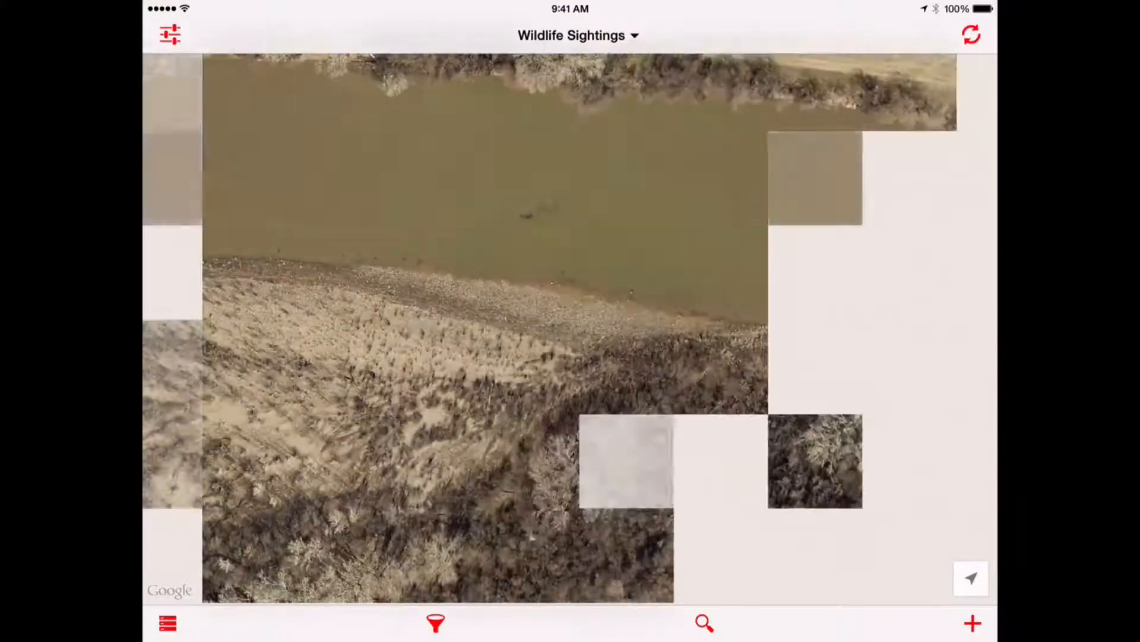
left_click_drag(440, 261, 717, 447)
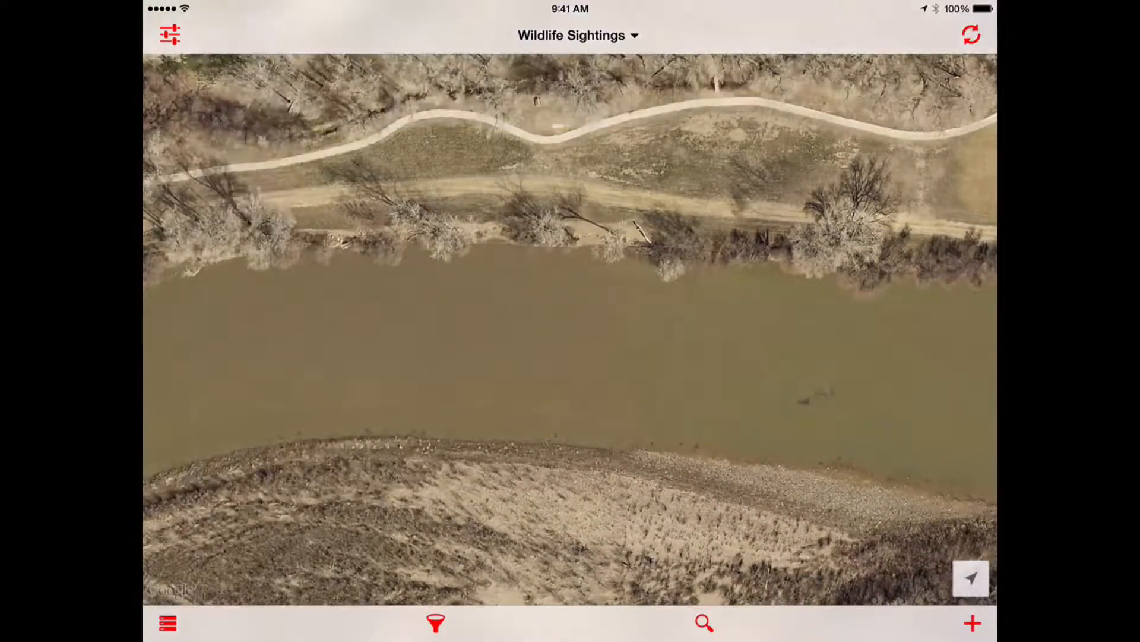
left_click_drag(553, 238, 452, 395)
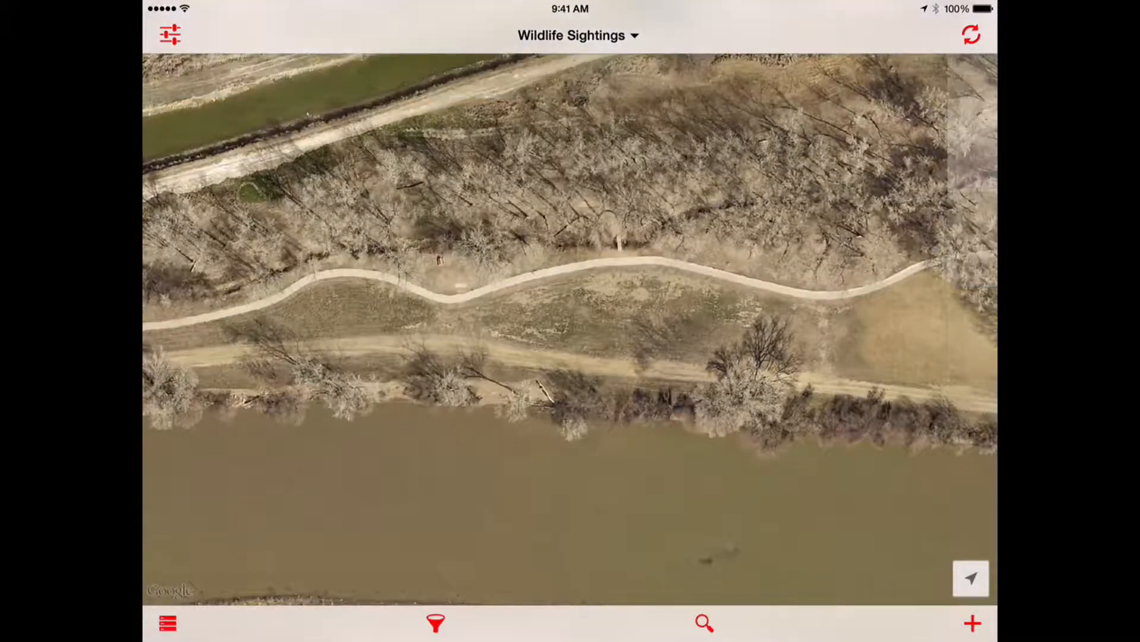
scroll(729, 348, "up", 3)
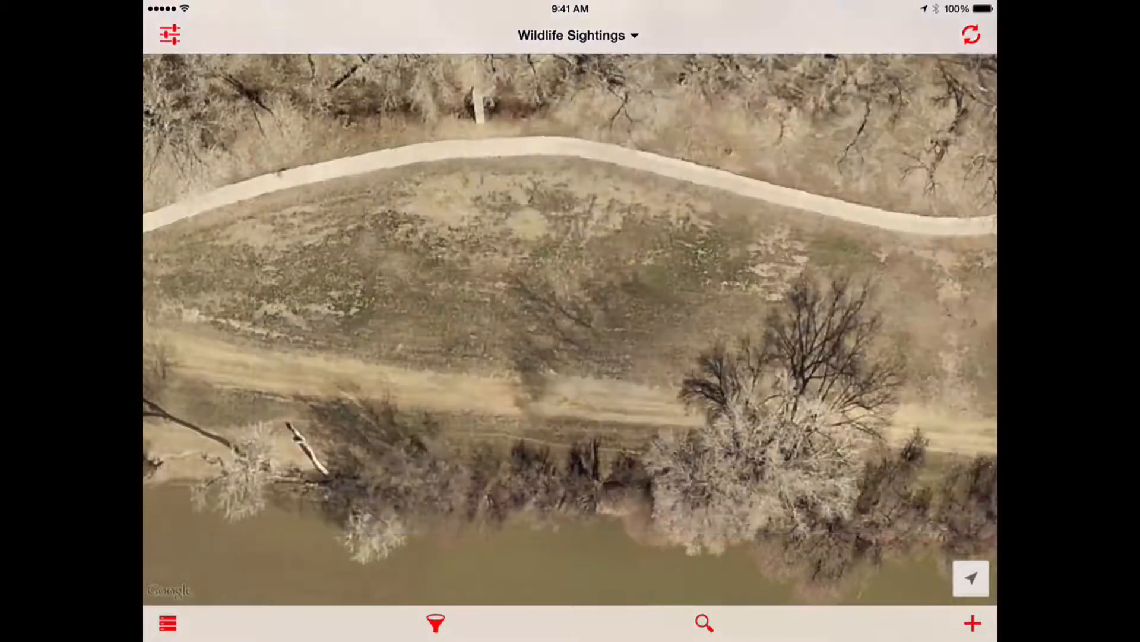